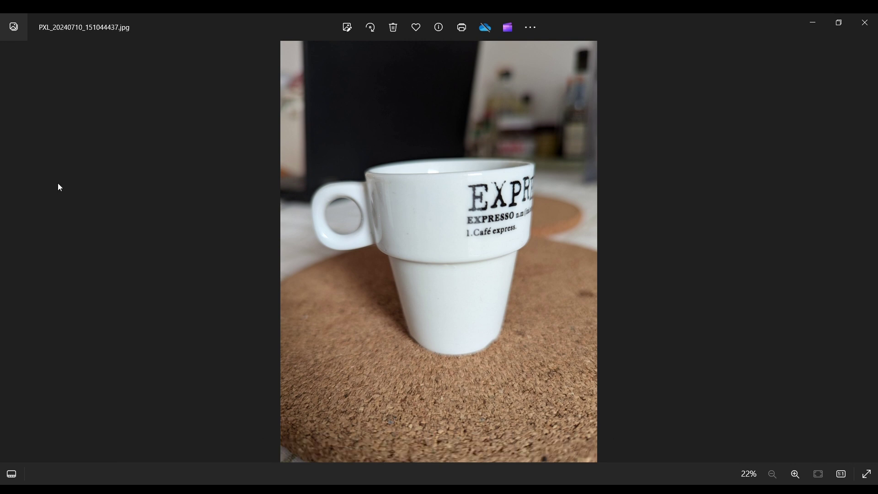
- Look through the reference photos and the finished 3D model picture of the espresso cup
{"action": "left_click", "coordinate": [11, 251]}
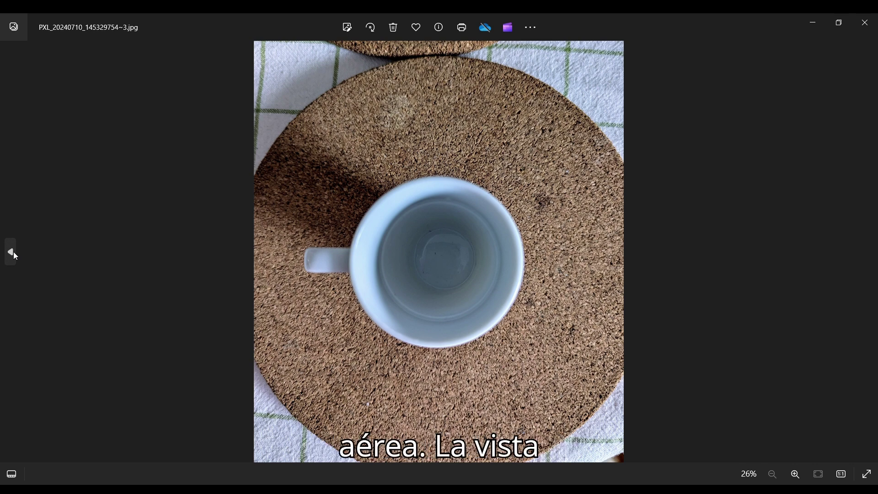
{"action": "left_click", "coordinate": [14, 254]}
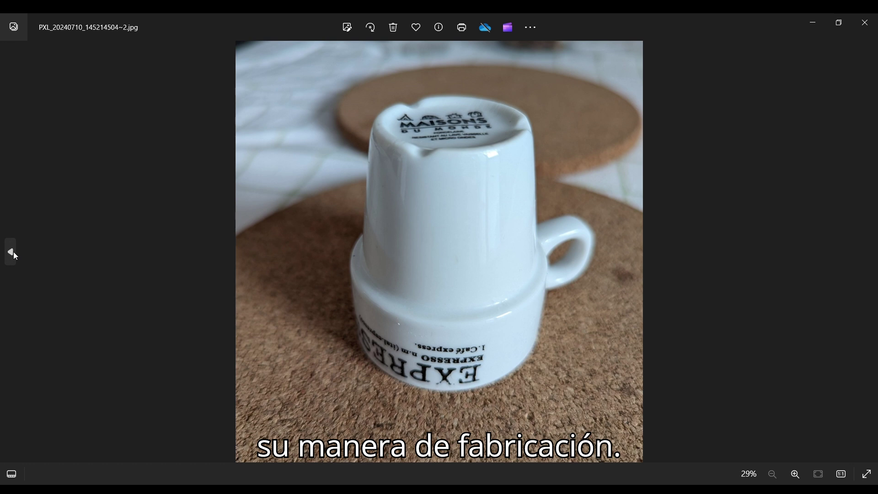
{"action": "left_click", "coordinate": [9, 252]}
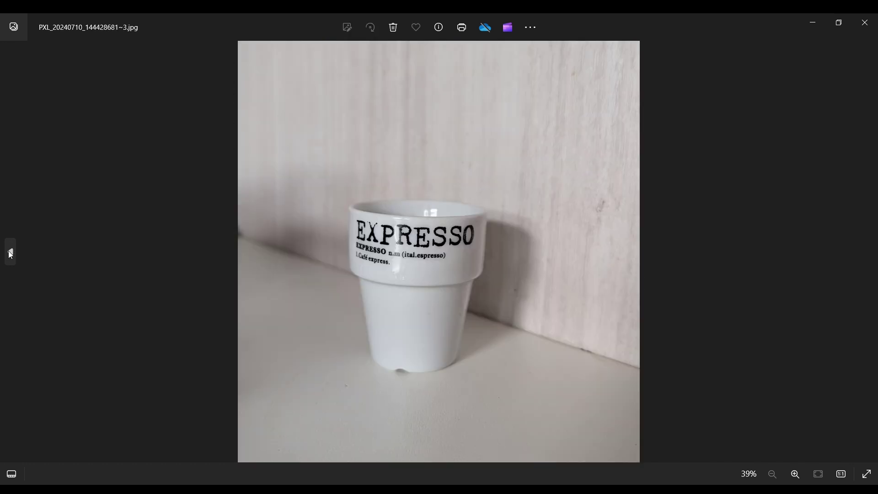
{"action": "left_click", "coordinate": [9, 253]}
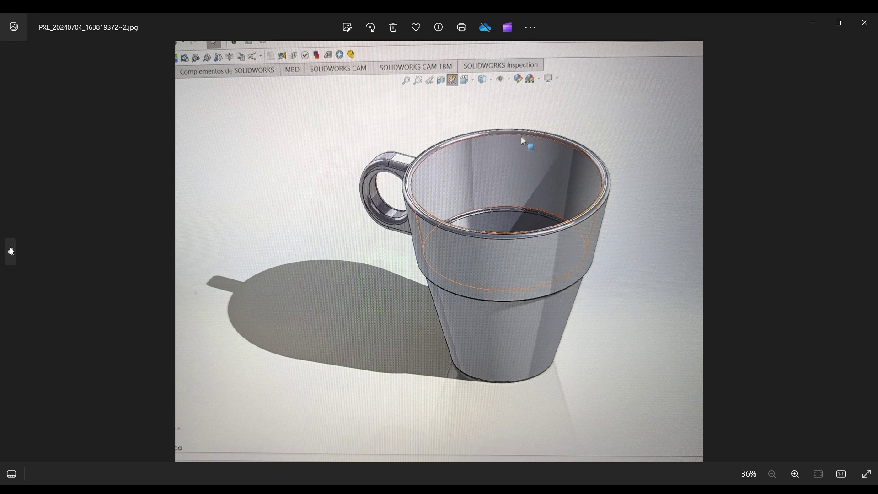
{"action": "left_click", "coordinate": [11, 252]}
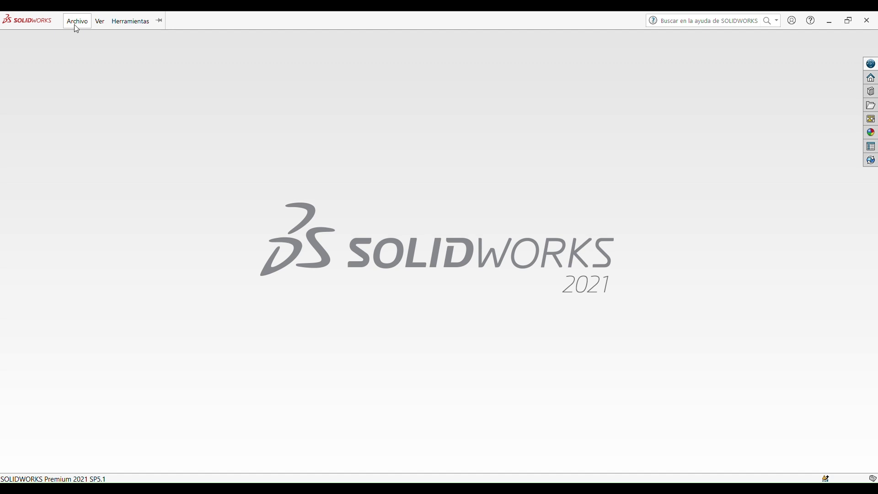
- Create a new part with a reference axis at the intersection of the Vista lateral and Alzado planes, with the reference planes displayed
{"action": "left_click", "coordinate": [75, 26]}
{"action": "left_click", "coordinate": [80, 41]}
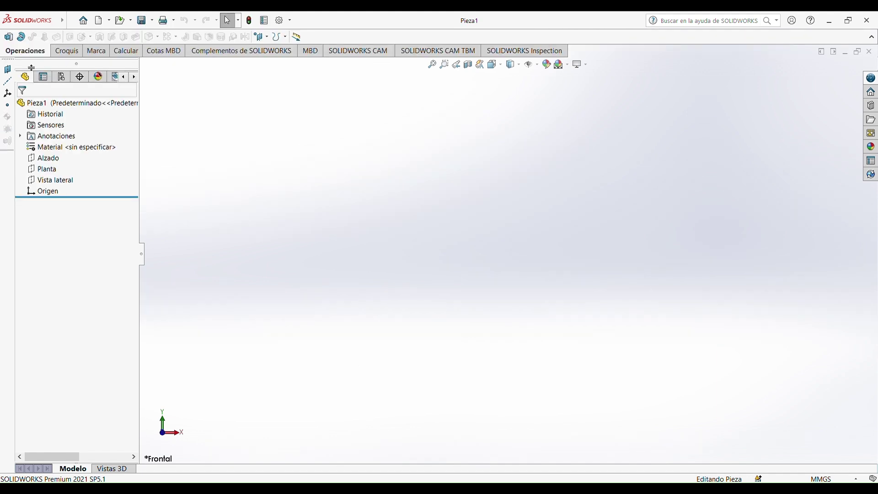
{"action": "left_click", "coordinate": [8, 81]}
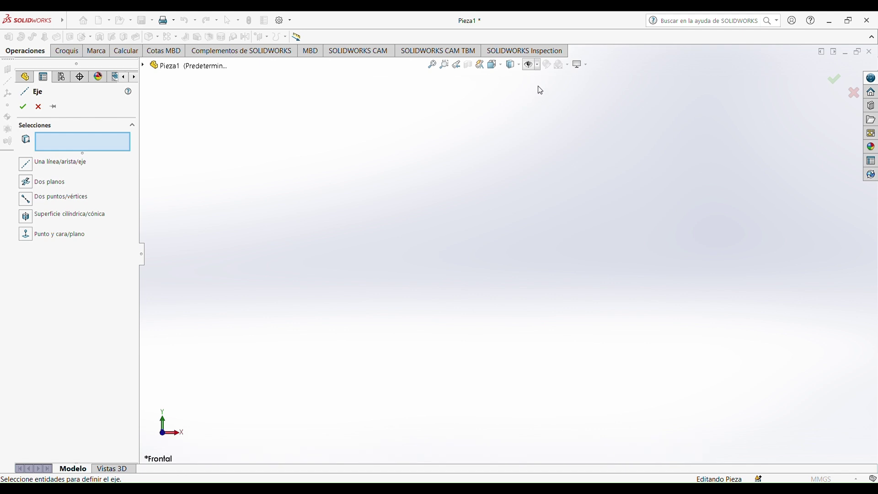
{"action": "left_click", "coordinate": [538, 65]}
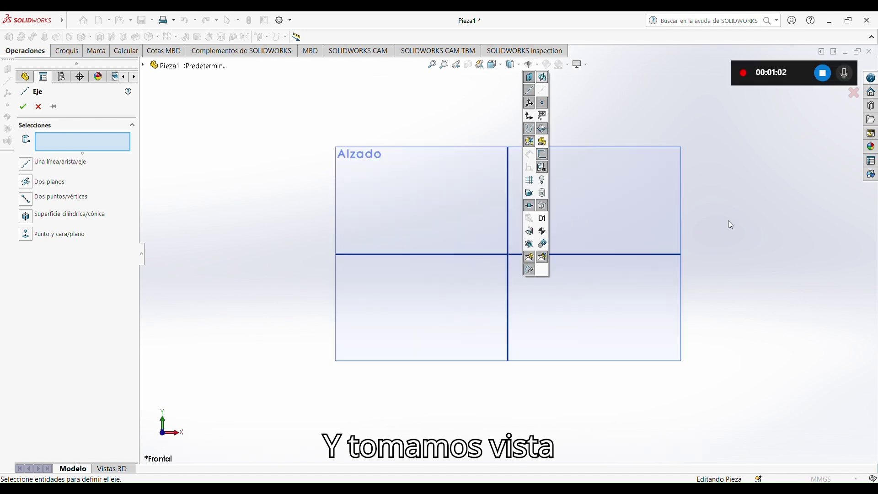
{"action": "key", "text": "ctrl+7"}
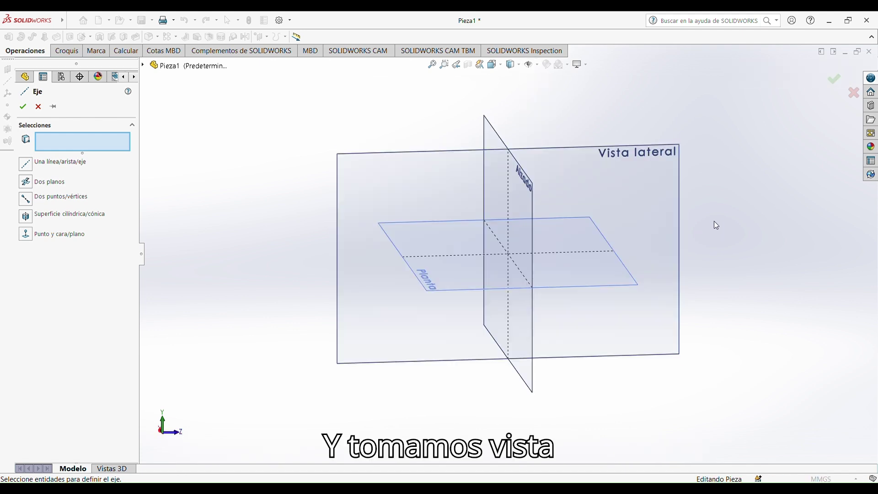
{"action": "left_click", "coordinate": [582, 148]}
{"action": "left_click", "coordinate": [527, 182]}
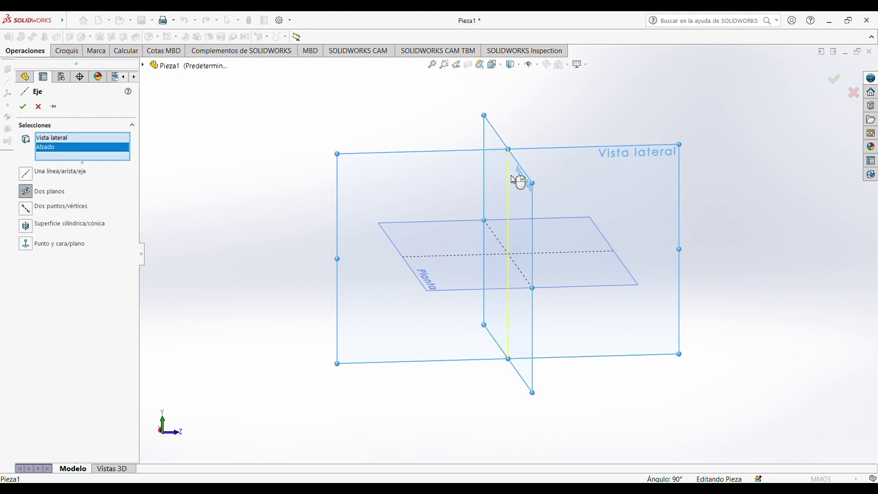
{"action": "left_click", "coordinate": [23, 106]}
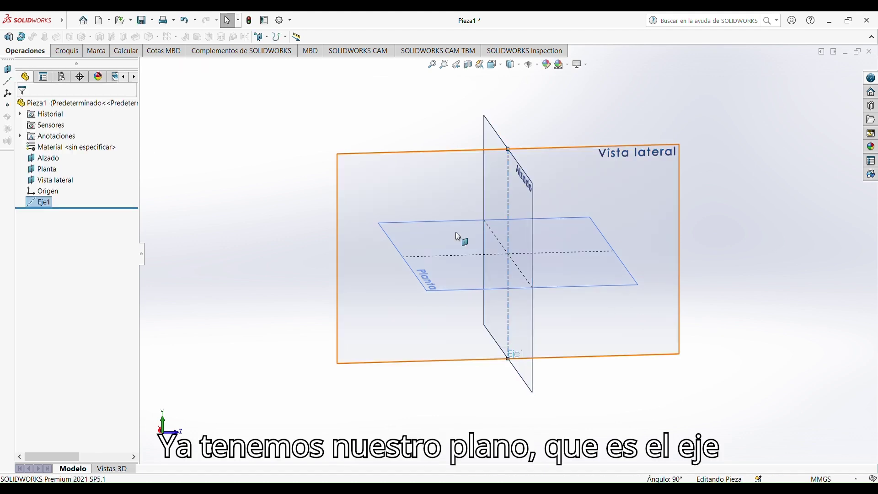
{"action": "left_click", "coordinate": [213, 253]}
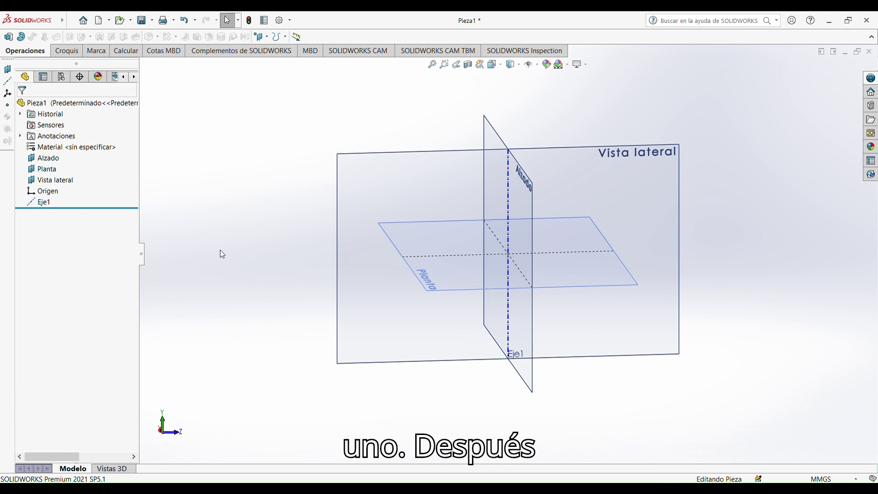
- Start a line sketch on the Alzado plane, viewed normal to it
{"action": "middle_click_drag", "start_coordinate": [327, 211], "coordinate": [337, 231]}
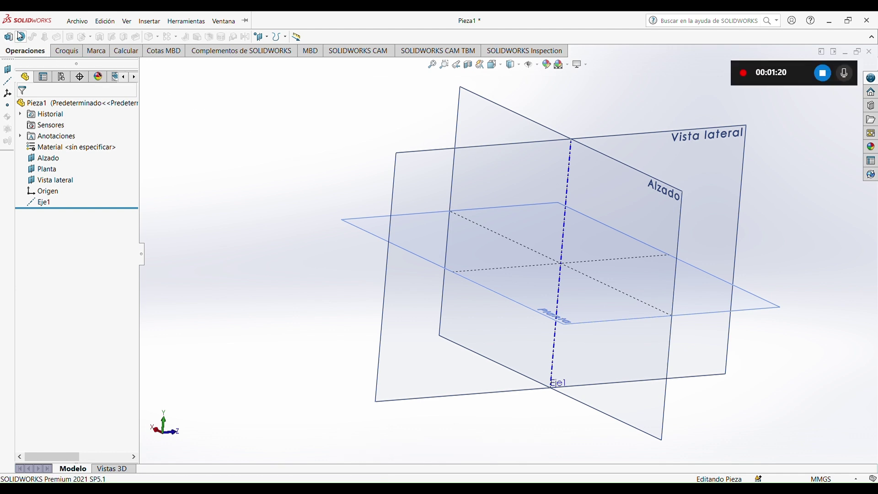
{"action": "left_click", "coordinate": [68, 54]}
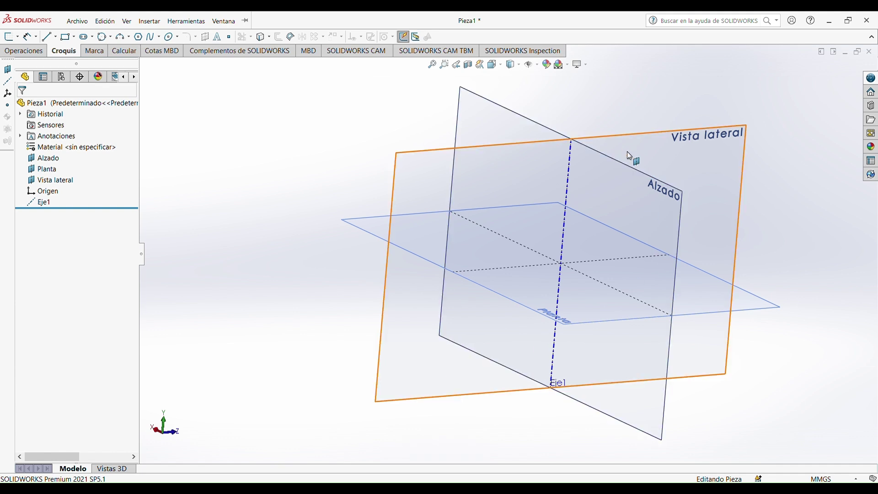
{"action": "left_click", "coordinate": [658, 191]}
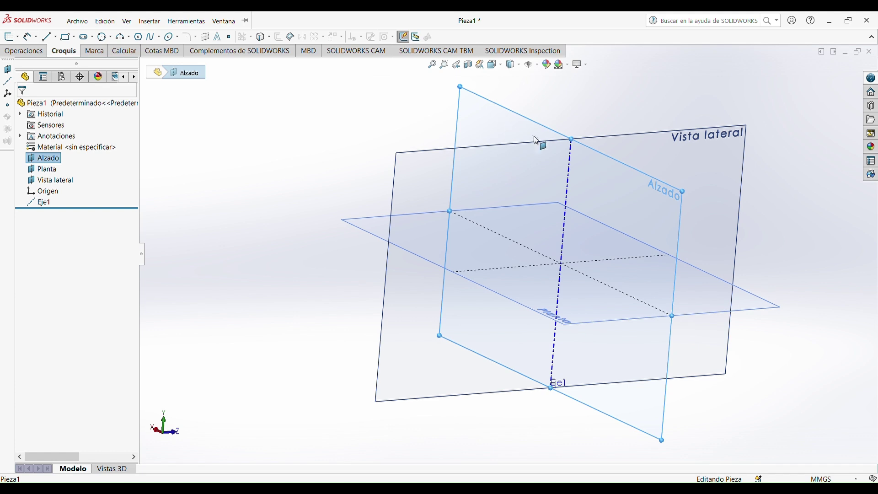
{"action": "key", "text": "Escape"}
{"action": "left_click", "coordinate": [664, 207]}
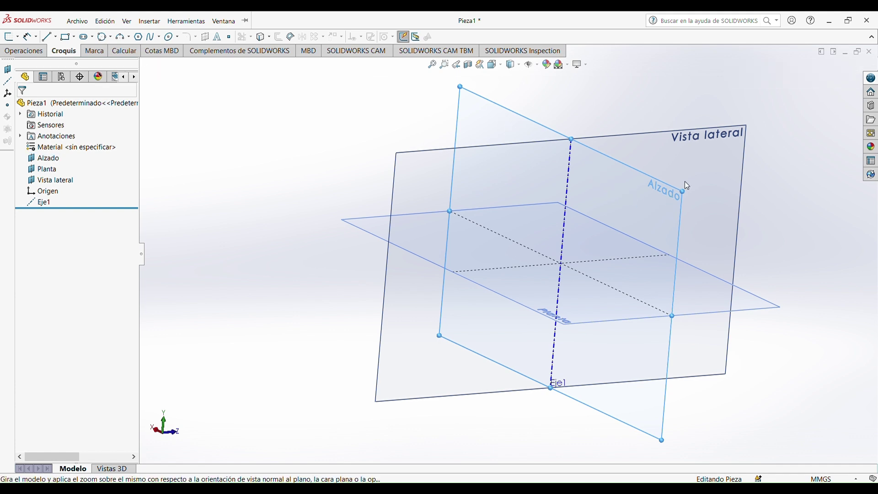
{"action": "left_click", "coordinate": [685, 181]}
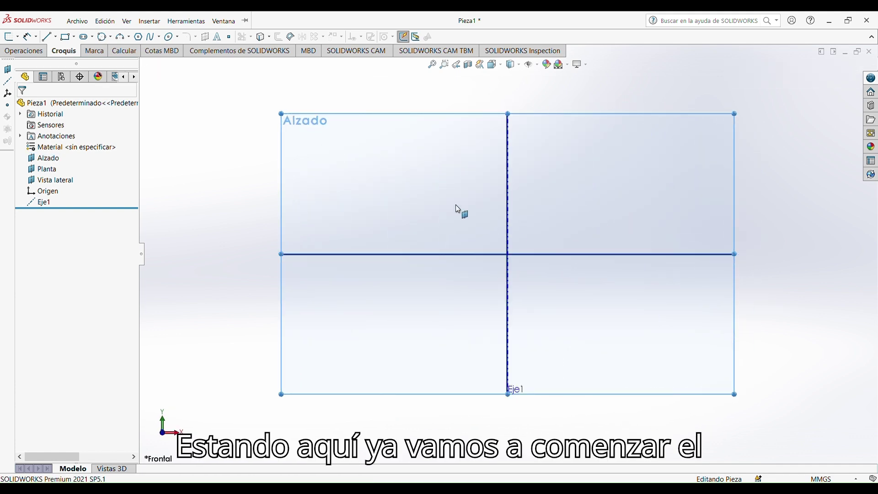
{"action": "left_click", "coordinate": [51, 38]}
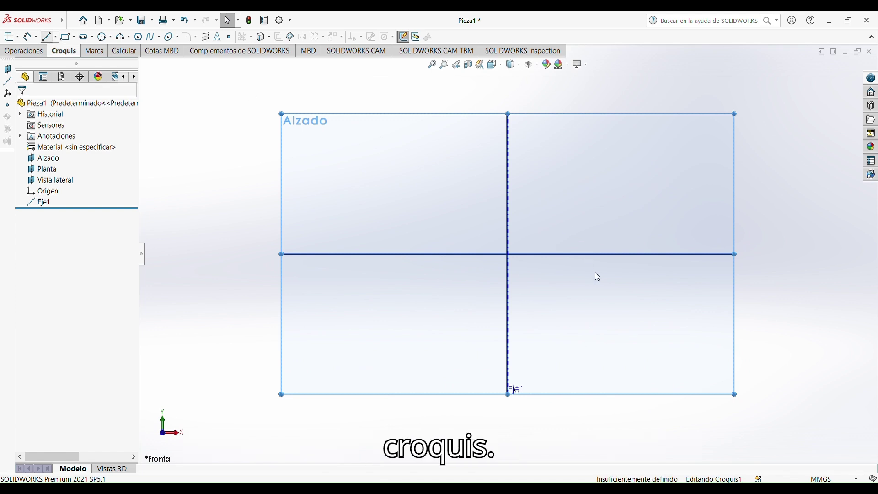
{"action": "left_click", "coordinate": [521, 255]}
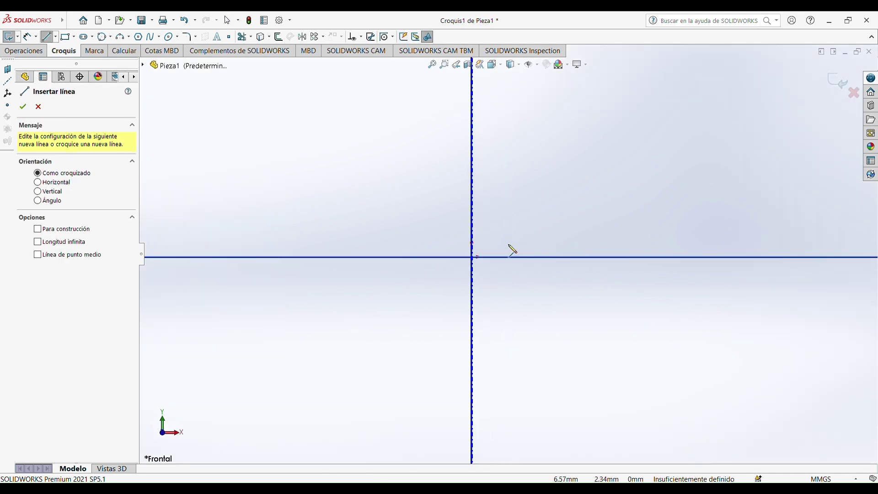
- Sketch the cup's base profile: a raised horizontal line from the axis, a short slanted drop, and a foot line about 5.6 mm long
{"action": "left_click", "coordinate": [473, 243]}
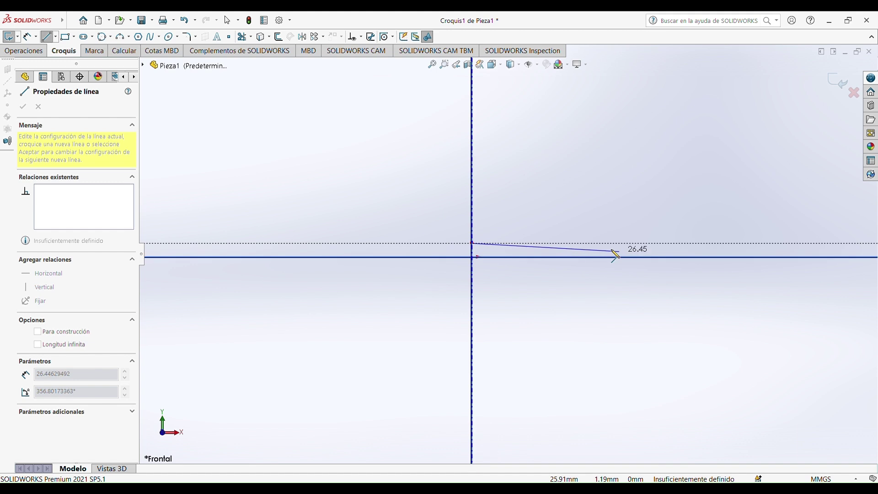
{"action": "left_click", "coordinate": [607, 244]}
{"action": "left_click", "coordinate": [614, 257]}
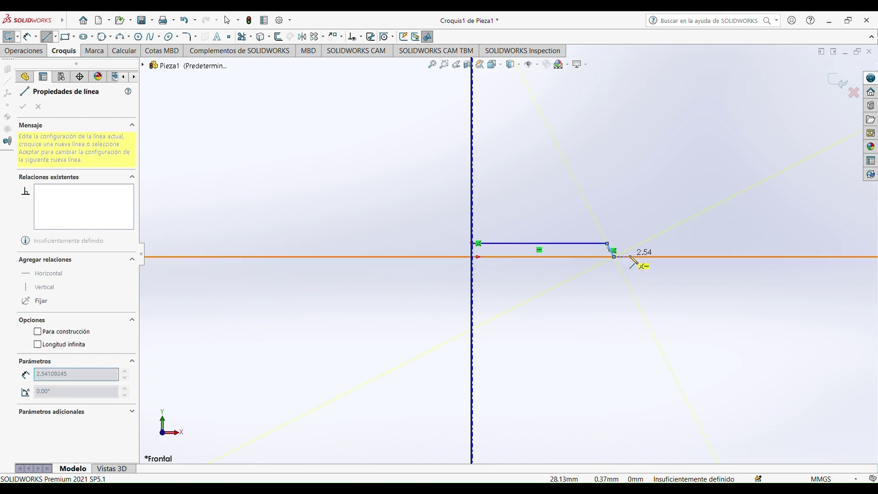
{"action": "left_click", "coordinate": [645, 257]}
- Sketch the outward-sloping cup wall up from the foot line, with a small horizontal step outward and a parallel upper segment
{"action": "scroll", "coordinate": [585, 307], "scroll_direction": "up", "scroll_amount": 3}
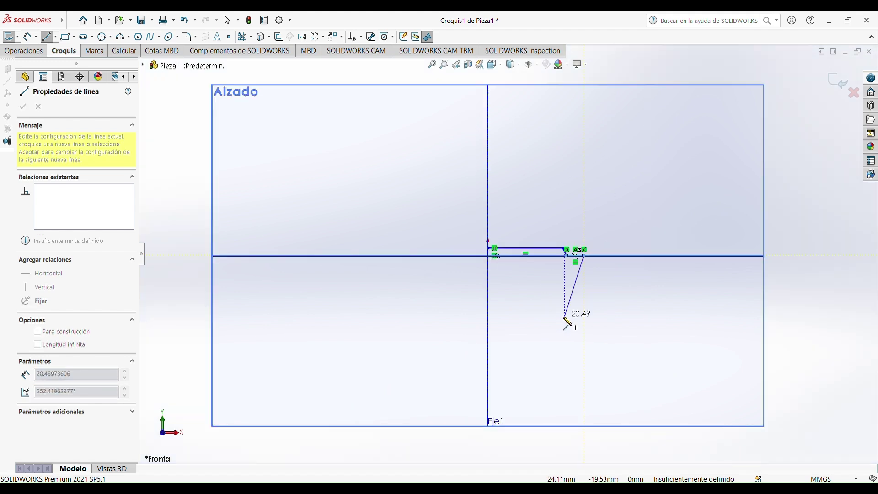
{"action": "left_click", "coordinate": [606, 132]}
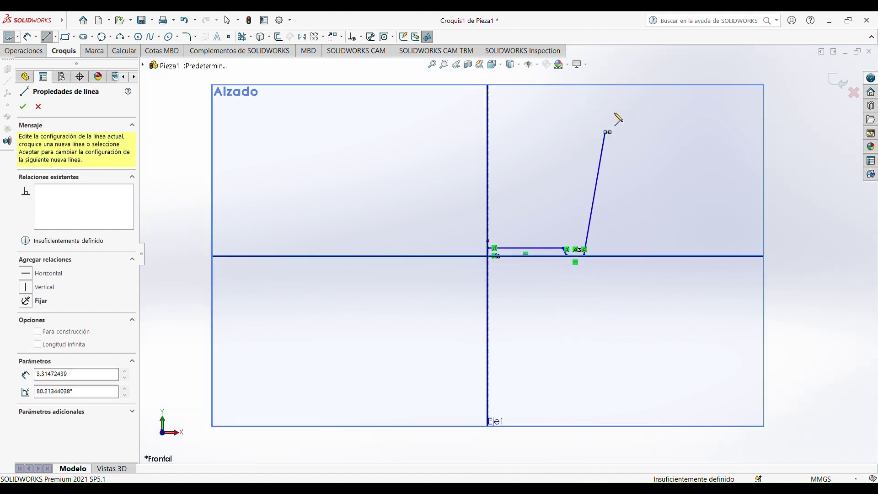
{"action": "left_click", "coordinate": [616, 90]}
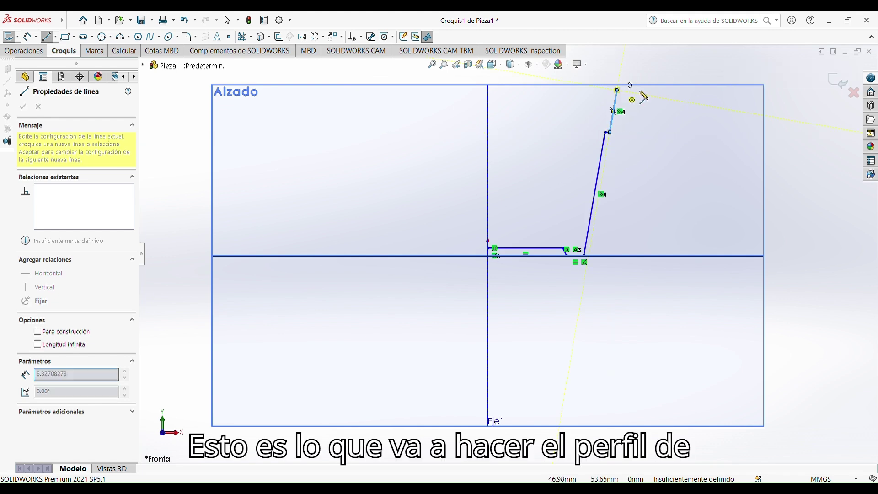
{"action": "key", "text": "Escape"}
{"action": "key", "text": "Escape"}
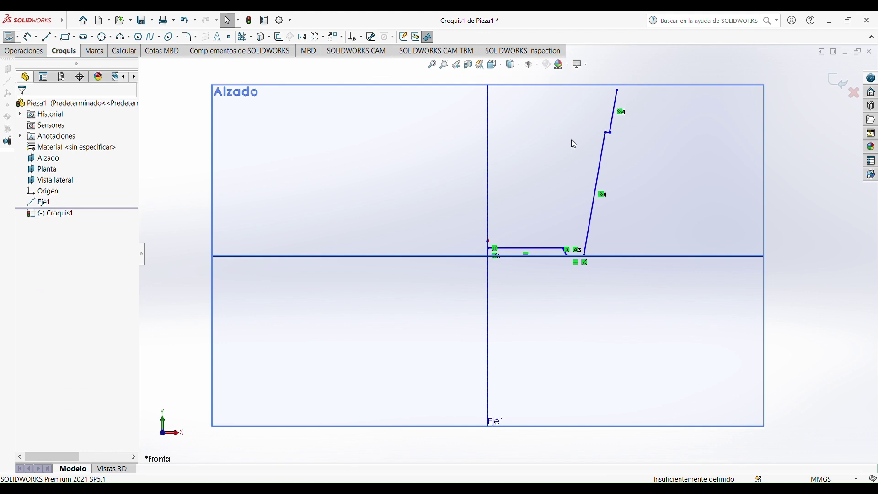
- Draw a perimeter circle of about 3.1 mm radius tangent to the short slanted base line and the outer wall line
{"action": "scroll", "coordinate": [541, 202], "scroll_direction": "down", "scroll_amount": 5}
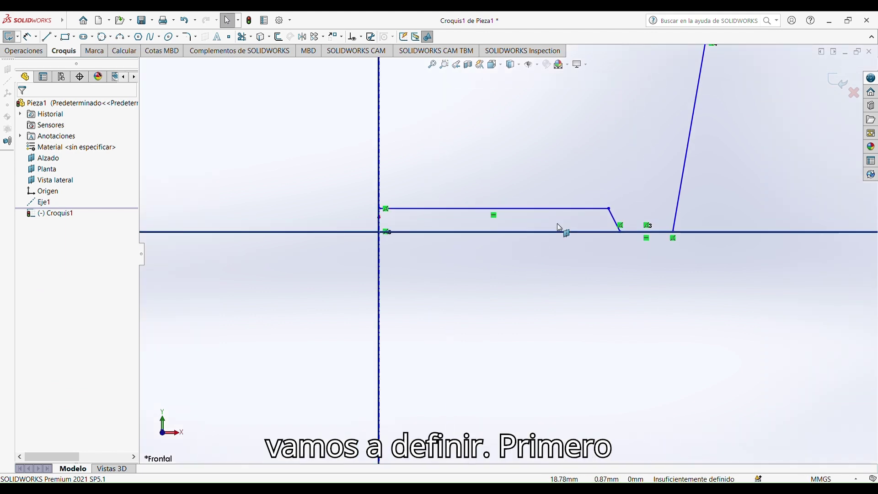
{"action": "left_click", "coordinate": [103, 36]}
{"action": "scroll", "coordinate": [701, 206], "scroll_direction": "down", "scroll_amount": 6}
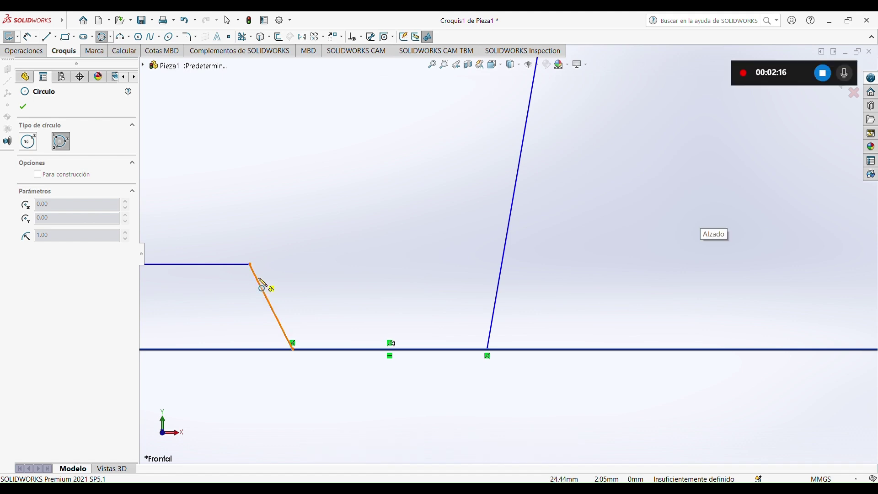
{"action": "left_click", "coordinate": [260, 281]}
{"action": "left_click", "coordinate": [390, 343]}
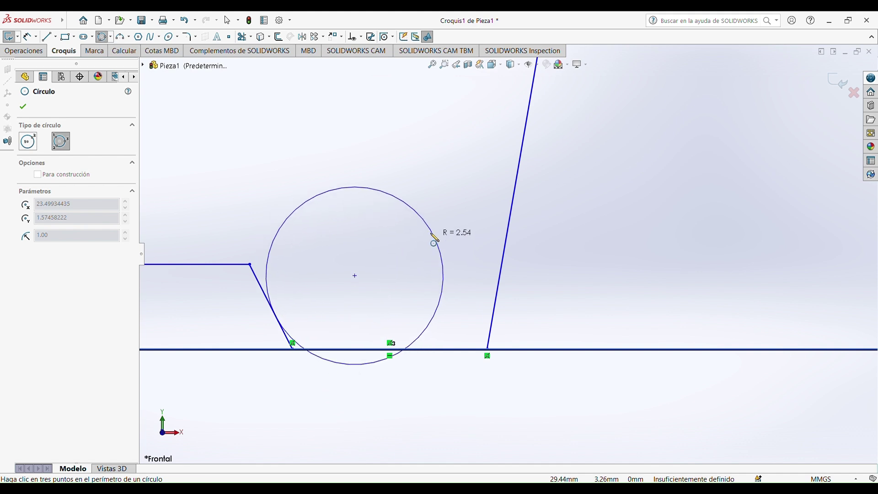
{"action": "left_click", "coordinate": [377, 187]}
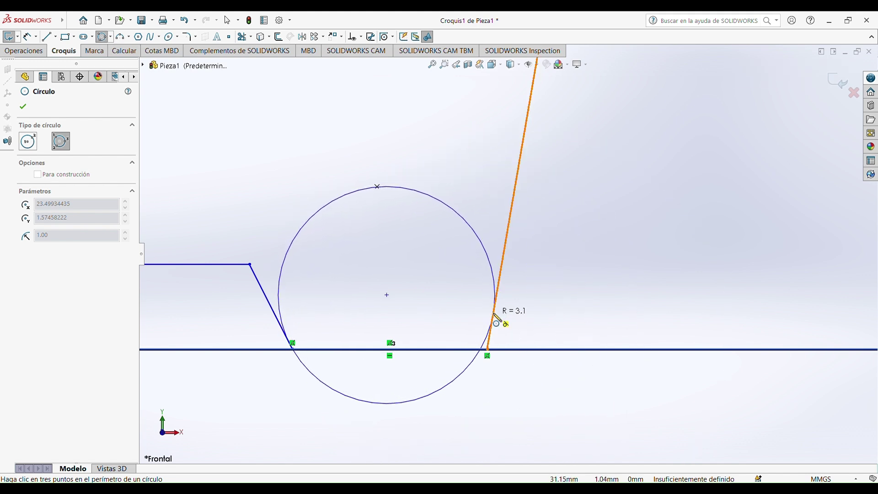
{"action": "left_click", "coordinate": [495, 315]}
{"action": "key", "text": "Escape"}
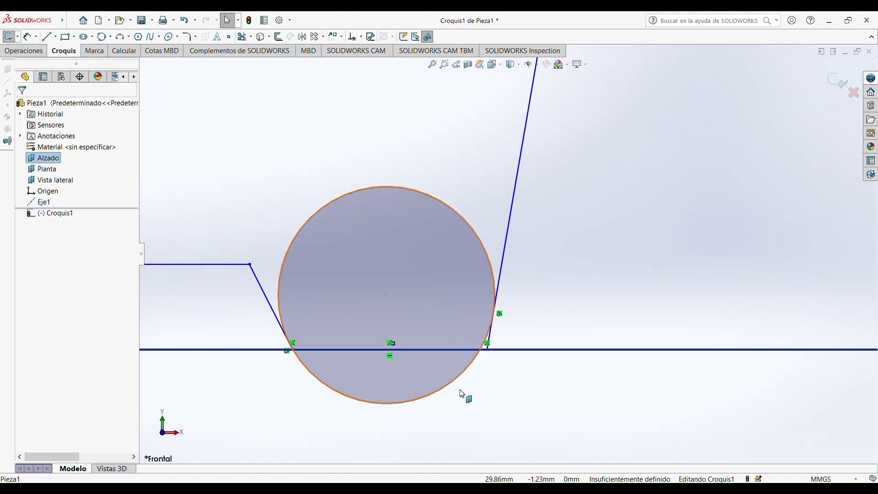
- Make the circle tangent to the horizontal foot line of the cup profile
{"action": "left_click", "coordinate": [502, 353]}
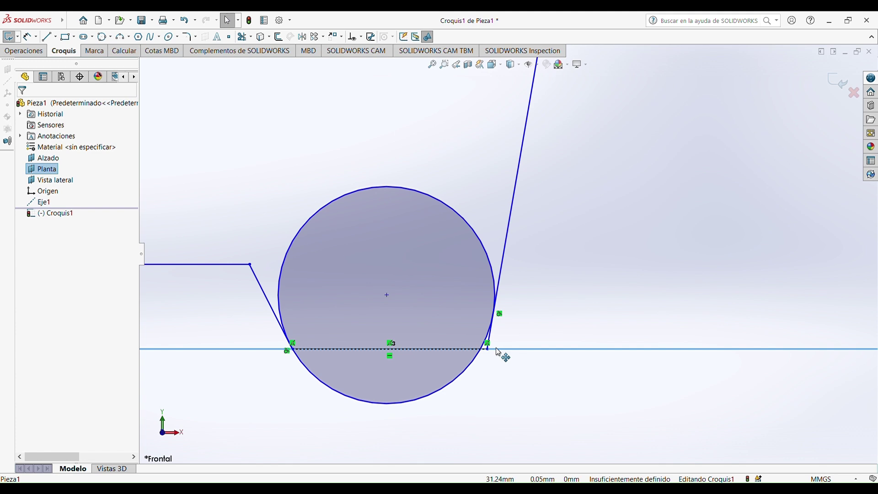
{"action": "left_click", "coordinate": [383, 408]}
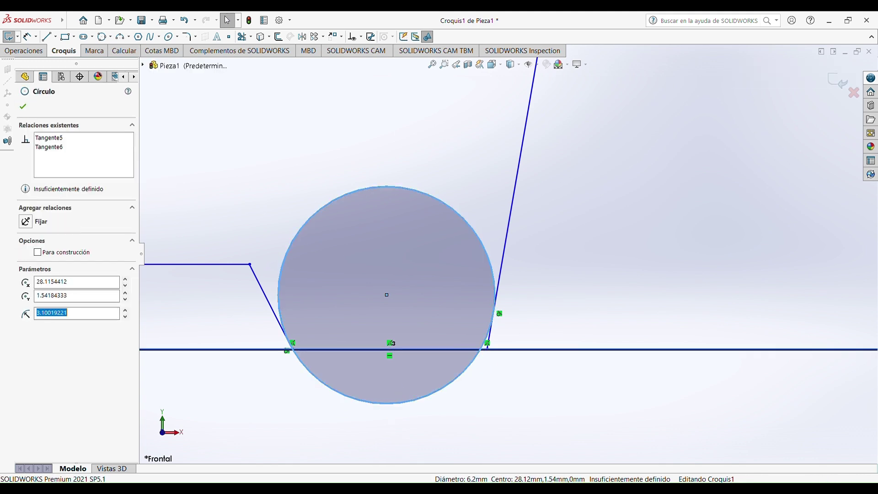
{"action": "left_click", "coordinate": [557, 310]}
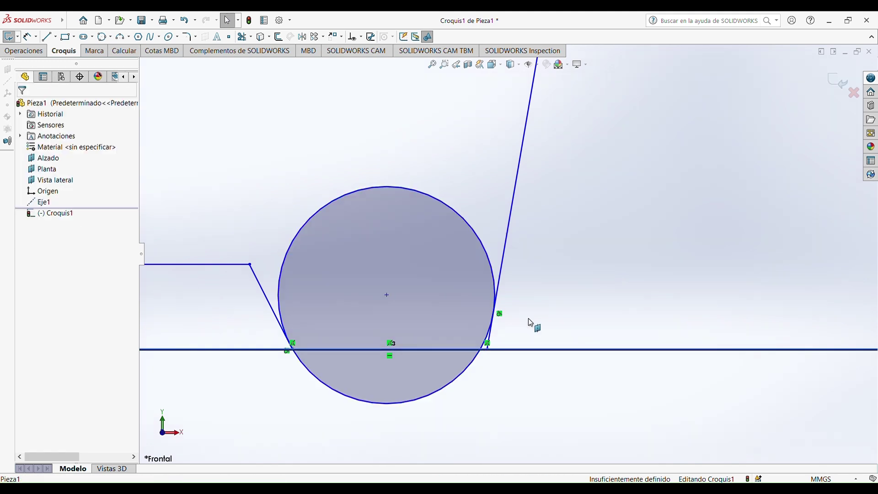
{"action": "left_click", "coordinate": [443, 352]}
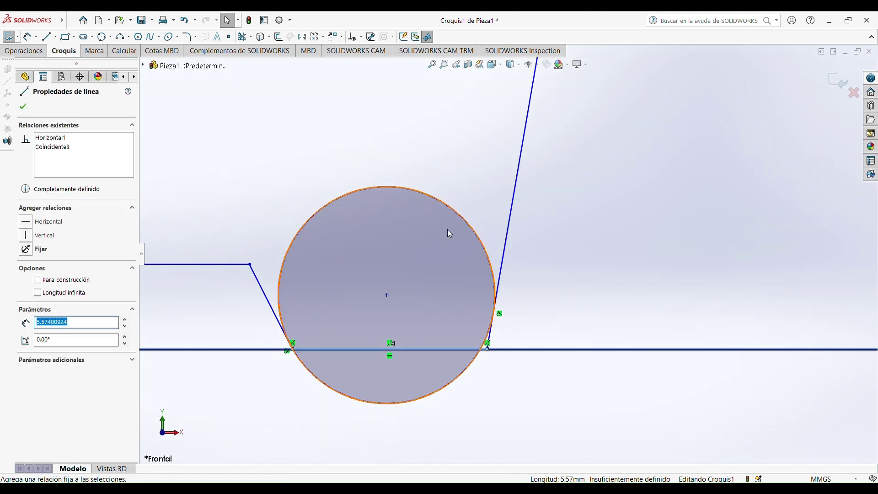
{"action": "left_click", "coordinate": [461, 218]}
{"action": "left_click", "coordinate": [398, 349], "text": "ctrl"}
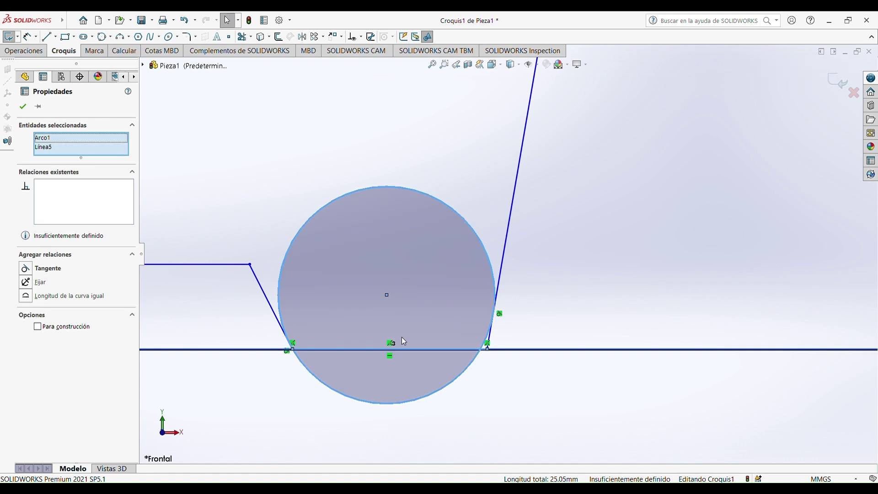
{"action": "left_click", "coordinate": [31, 271]}
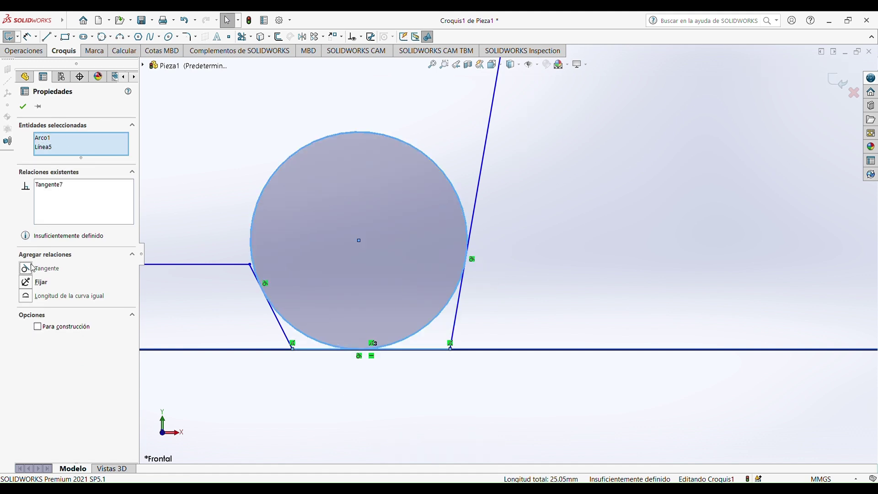
{"action": "left_click", "coordinate": [435, 384]}
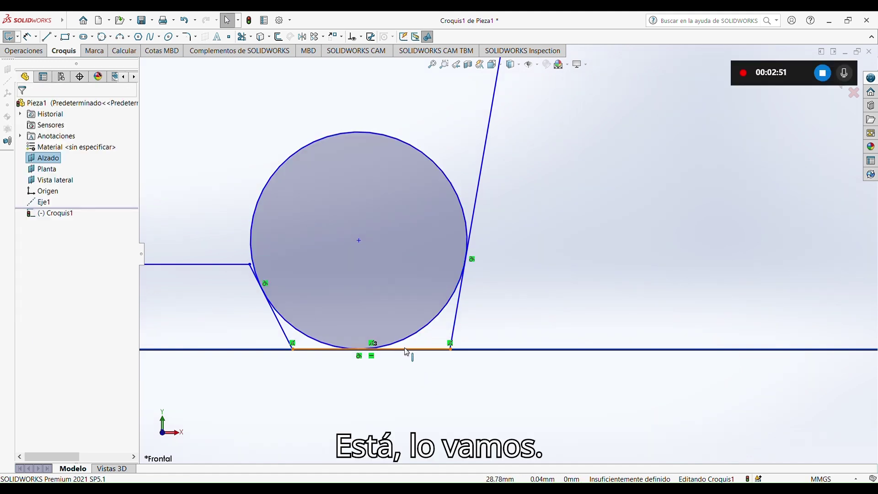
{"action": "left_click", "coordinate": [393, 357]}
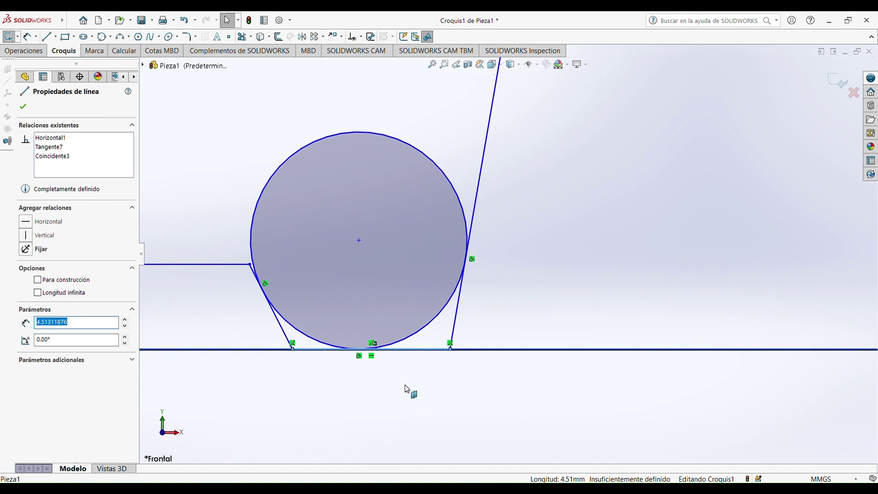
{"action": "left_click", "coordinate": [651, 259]}
- Dimension the horizontal distance from the central axis to the outer end of the foot line as 15 mm
{"action": "scroll", "coordinate": [632, 240], "scroll_direction": "up", "scroll_amount": 5}
{"action": "scroll", "coordinate": [619, 247], "scroll_direction": "up", "scroll_amount": 1}
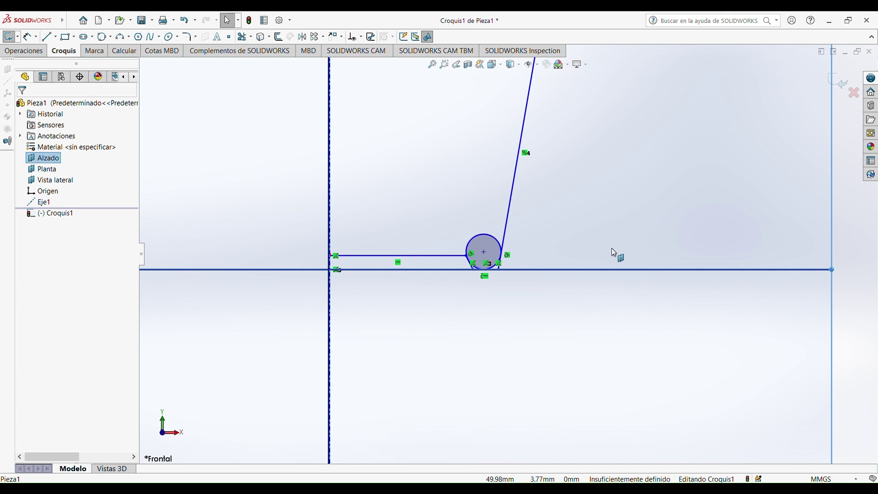
{"action": "scroll", "coordinate": [556, 229], "scroll_direction": "down", "scroll_amount": 2}
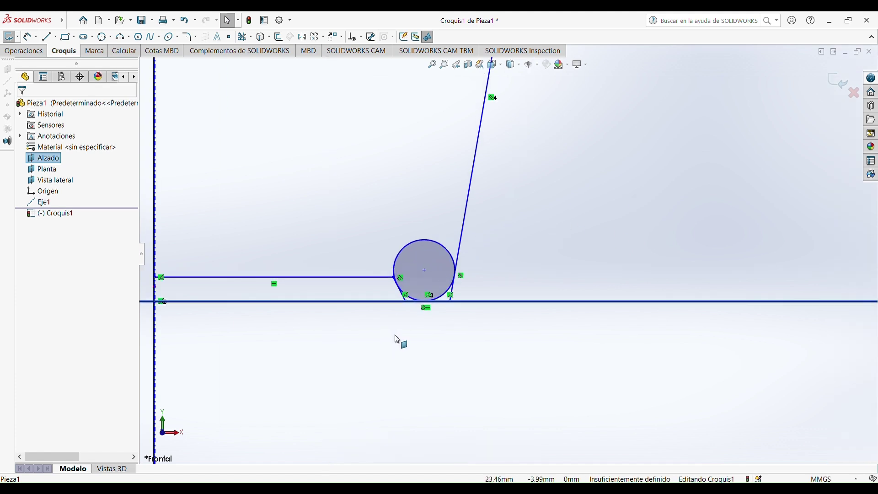
{"action": "left_click", "coordinate": [185, 315]}
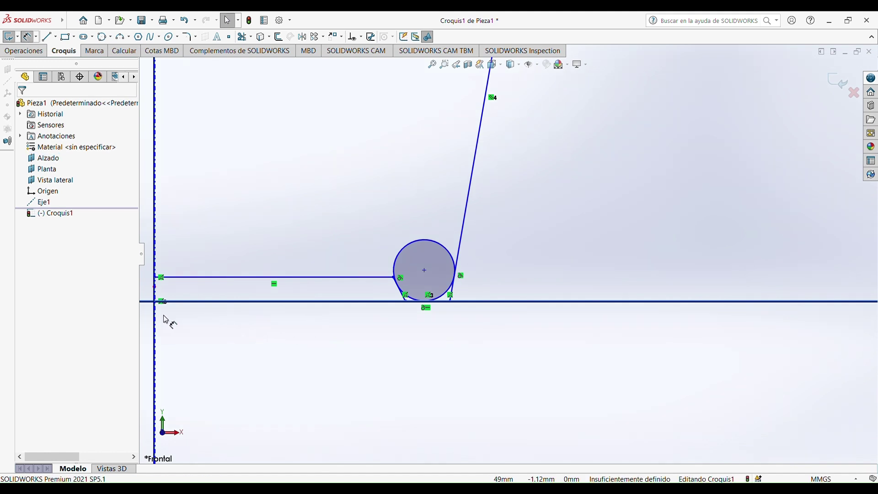
{"action": "left_click", "coordinate": [157, 350]}
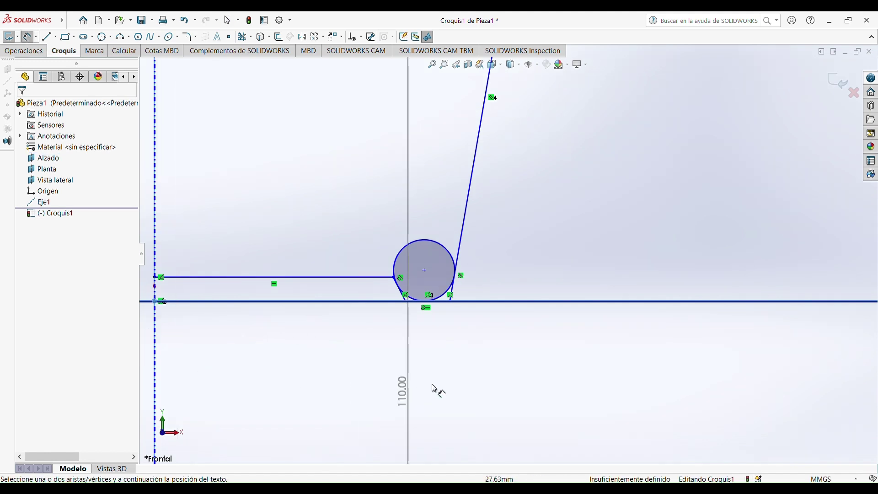
{"action": "scroll", "coordinate": [451, 304], "scroll_direction": "down", "scroll_amount": 3}
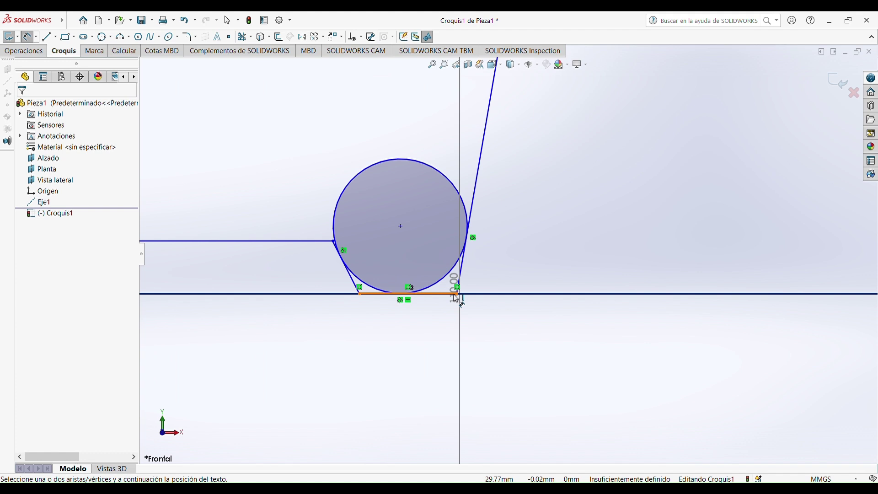
{"action": "left_click", "coordinate": [458, 296]}
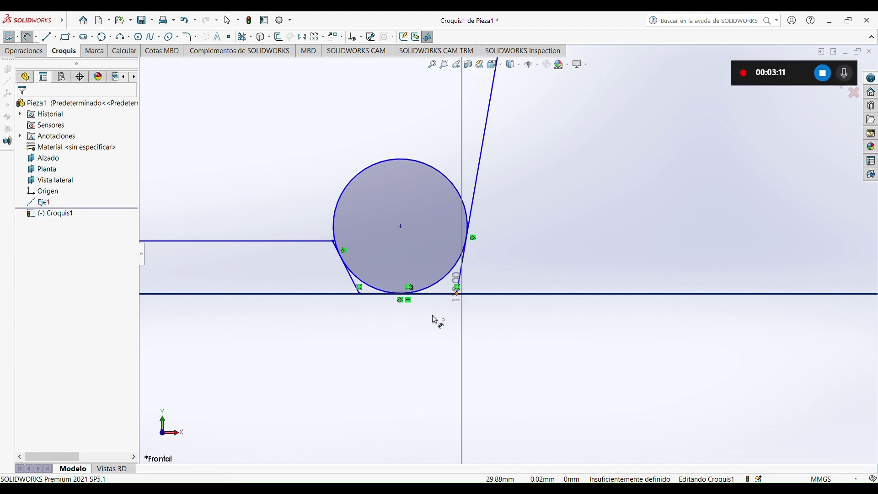
{"action": "left_click", "coordinate": [393, 370]}
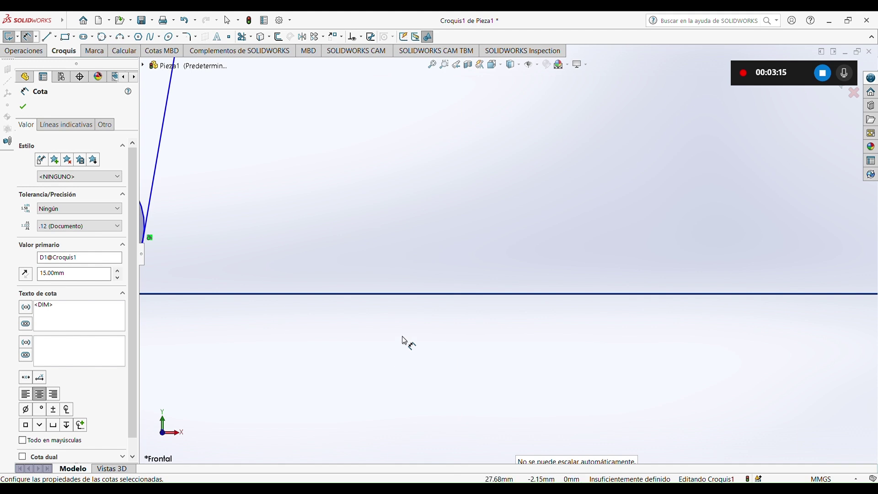
{"action": "scroll", "coordinate": [502, 205], "scroll_direction": "up", "scroll_amount": 3}
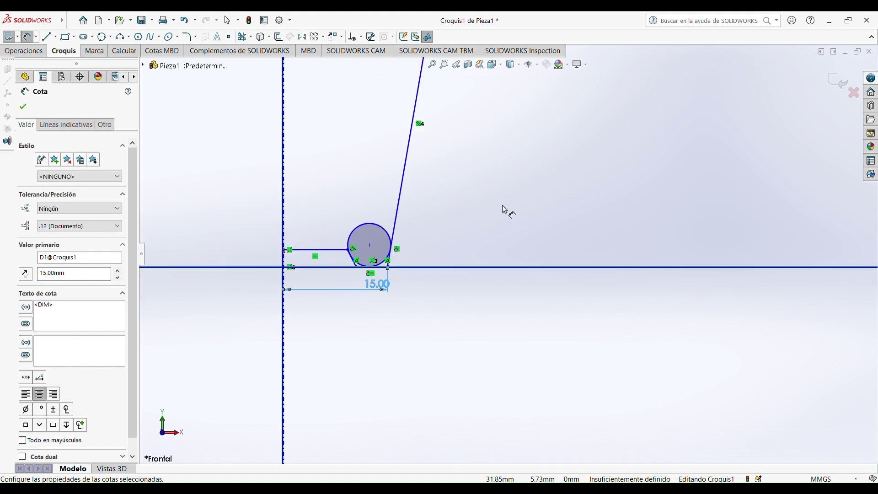
- Dimension the circle at the cup's foot with a diameter of 2 mm
{"action": "scroll", "coordinate": [448, 272], "scroll_direction": "down", "scroll_amount": 4}
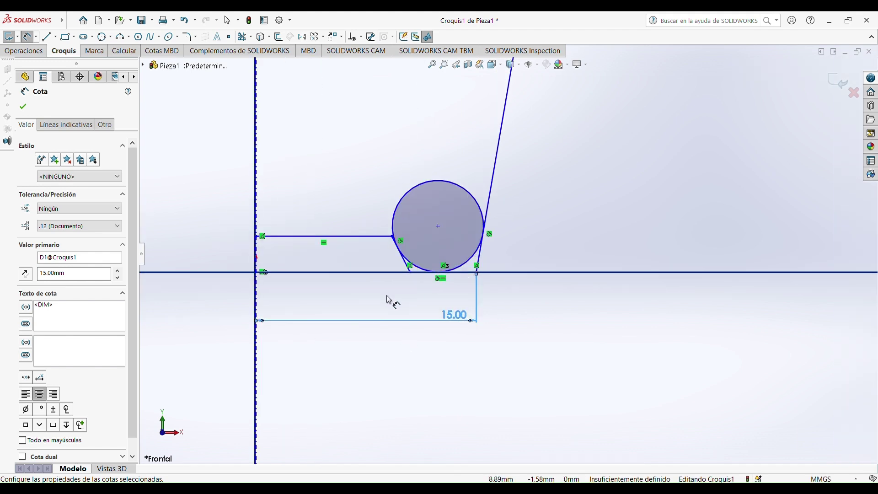
{"action": "scroll", "coordinate": [369, 241], "scroll_direction": "down", "scroll_amount": 1}
{"action": "left_click", "coordinate": [416, 185]}
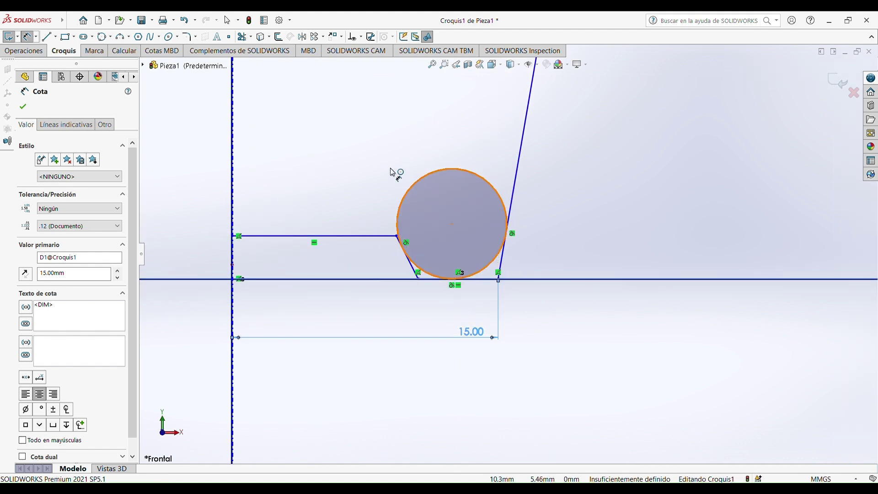
{"action": "left_click", "coordinate": [392, 172]}
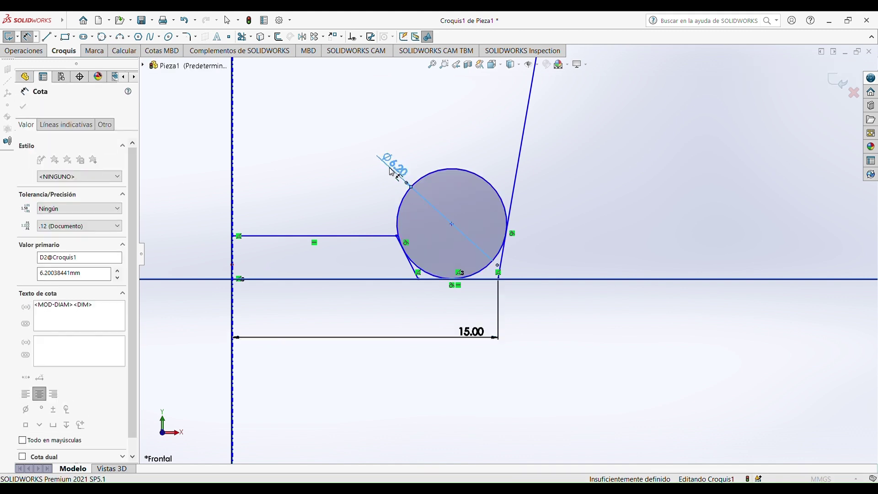
{"action": "type", "text": "2"}
{"action": "key", "text": "Return"}
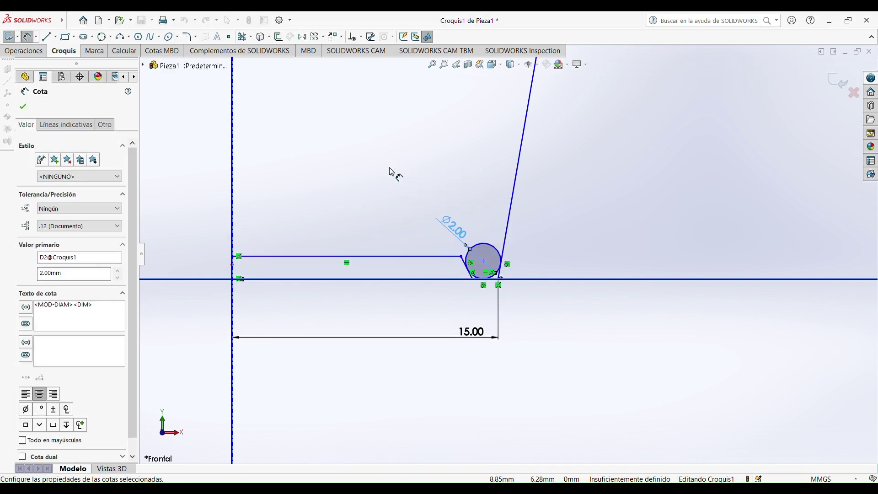
- Try a vertical dimension between the circle's centre and the raised base line, and delete it
{"action": "scroll", "coordinate": [471, 255], "scroll_direction": "down", "scroll_amount": 3}
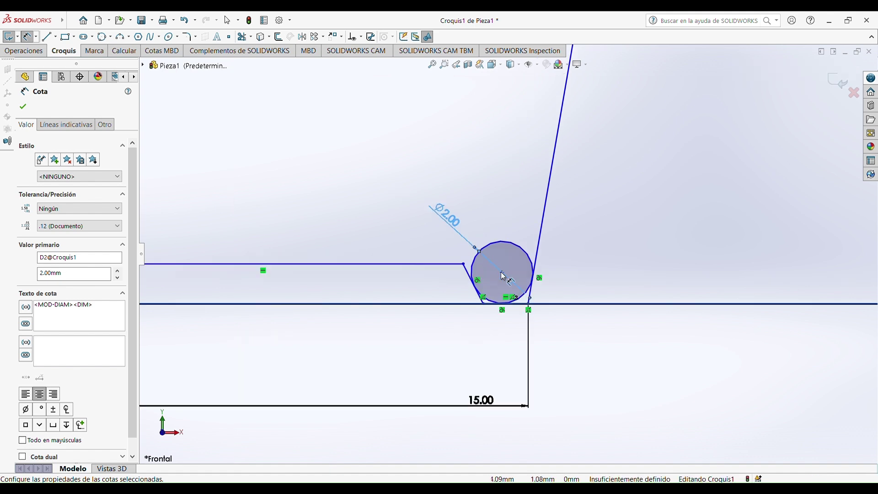
{"action": "left_click", "coordinate": [422, 262]}
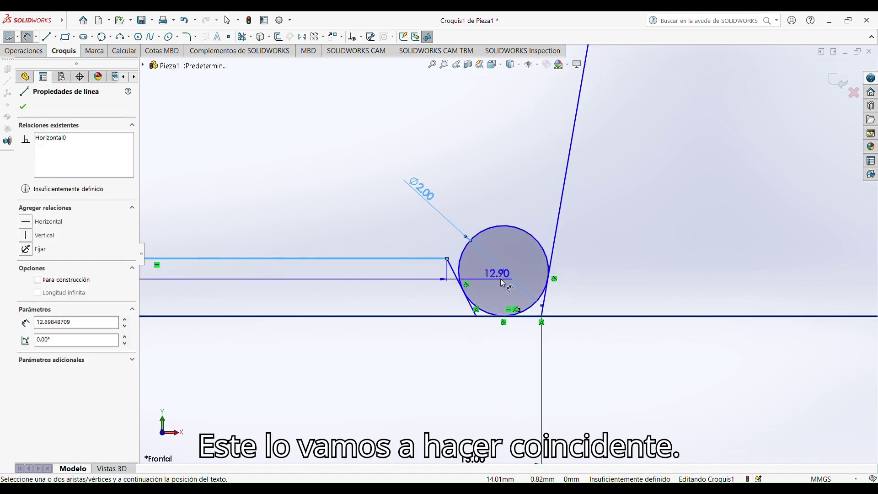
{"action": "key", "text": "Escape"}
{"action": "left_click", "coordinate": [504, 271]}
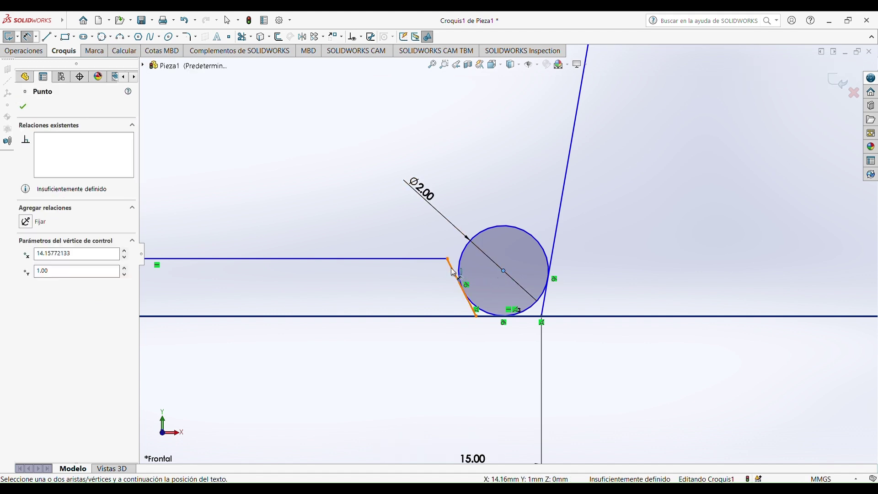
{"action": "left_click", "coordinate": [433, 259]}
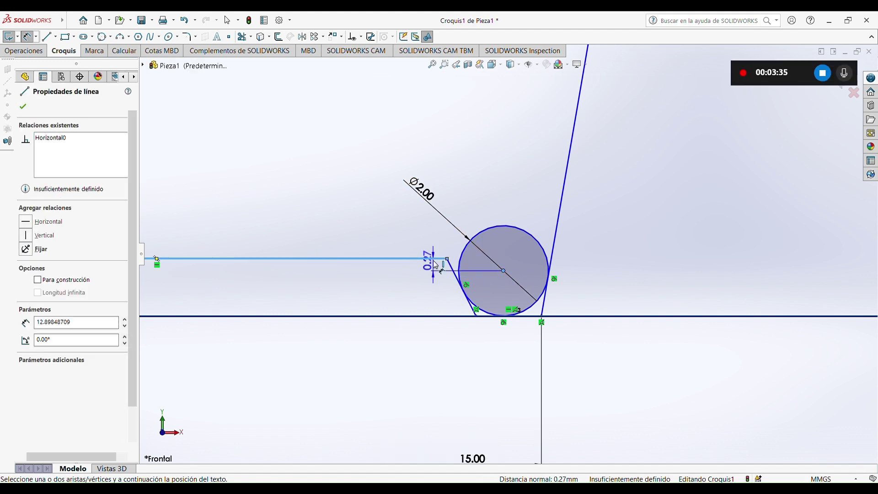
{"action": "left_click", "coordinate": [433, 260]}
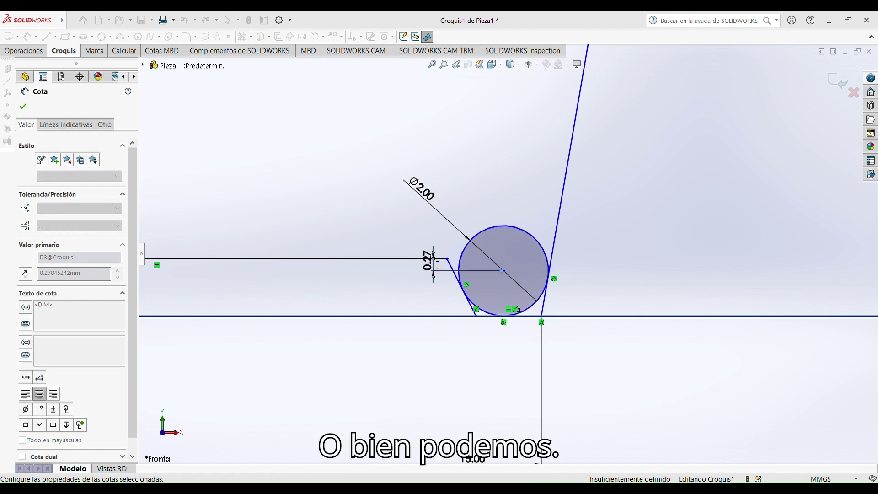
{"action": "left_click", "coordinate": [407, 293]}
{"action": "left_click", "coordinate": [430, 267]}
{"action": "key", "text": "Delete"}
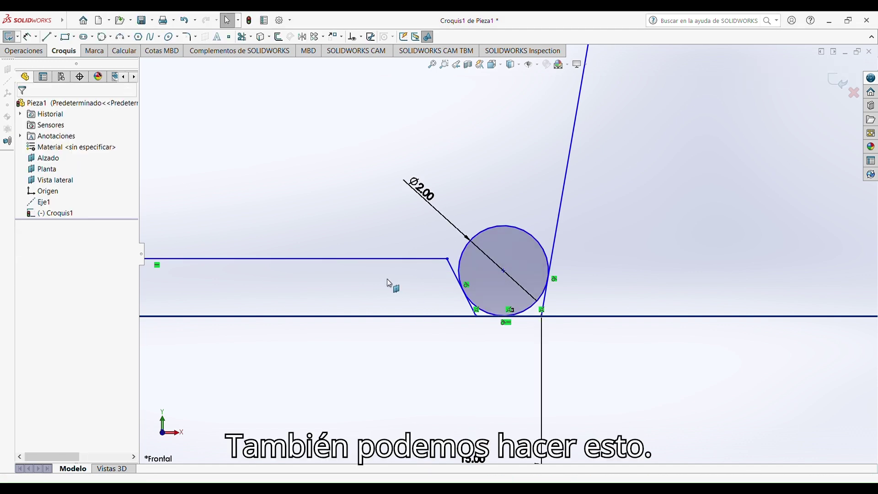
- Dimension the raised base line's height above the horizontal ground plane as 1 mm
{"action": "left_click", "coordinate": [28, 37]}
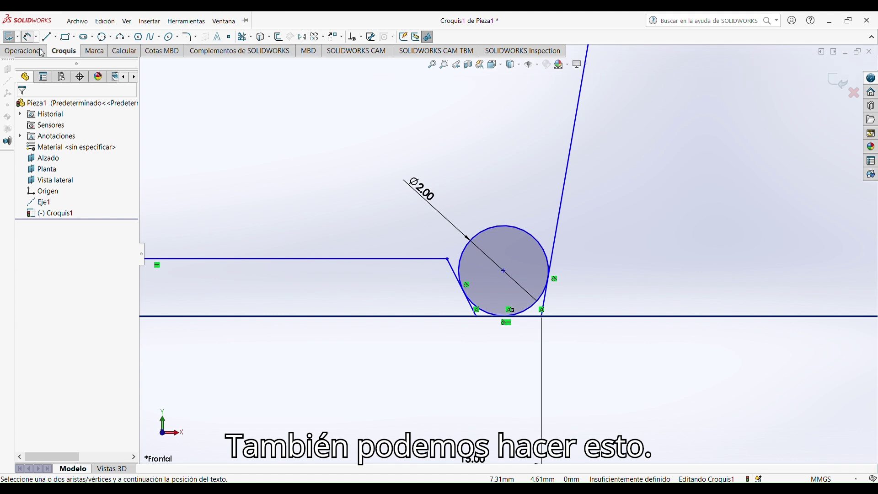
{"action": "left_click", "coordinate": [277, 260]}
{"action": "left_click", "coordinate": [272, 317]}
{"action": "left_click", "coordinate": [295, 301]}
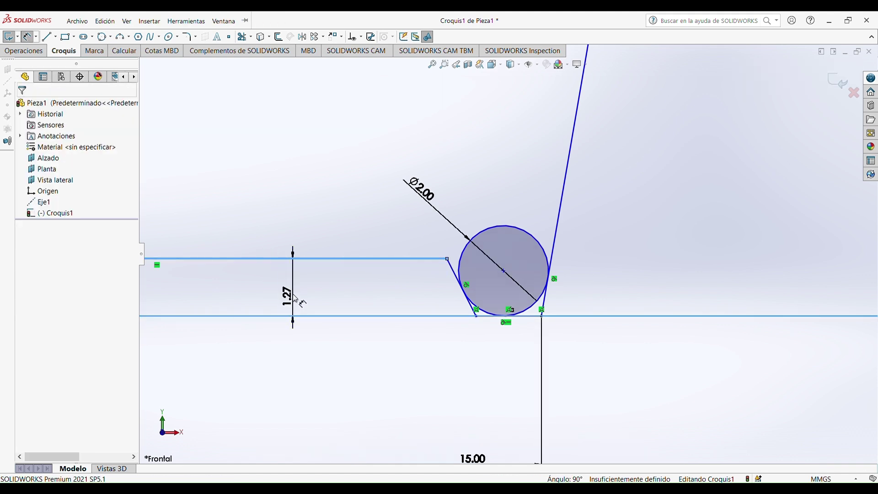
{"action": "type", "text": "1.00mm"}
{"action": "key", "text": "Return"}
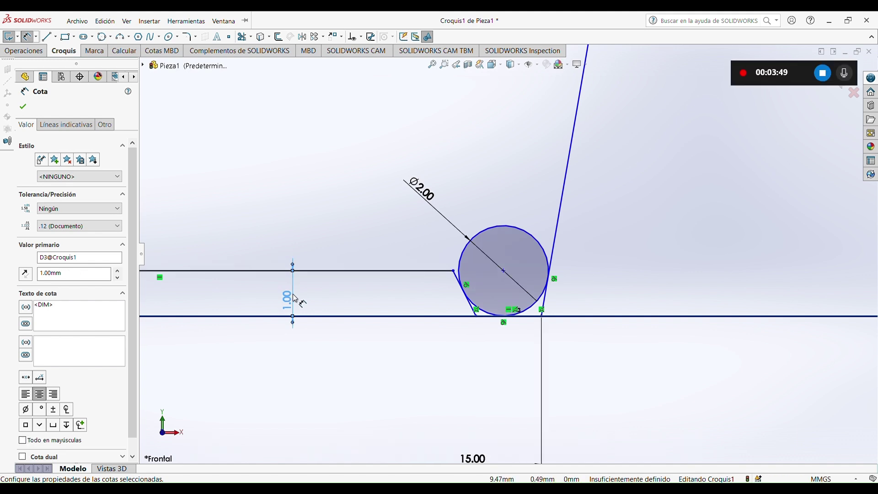
- Dimension the angle between the horizontal ground plane and the lower cup wall line as 105°
{"action": "key", "text": "z"}
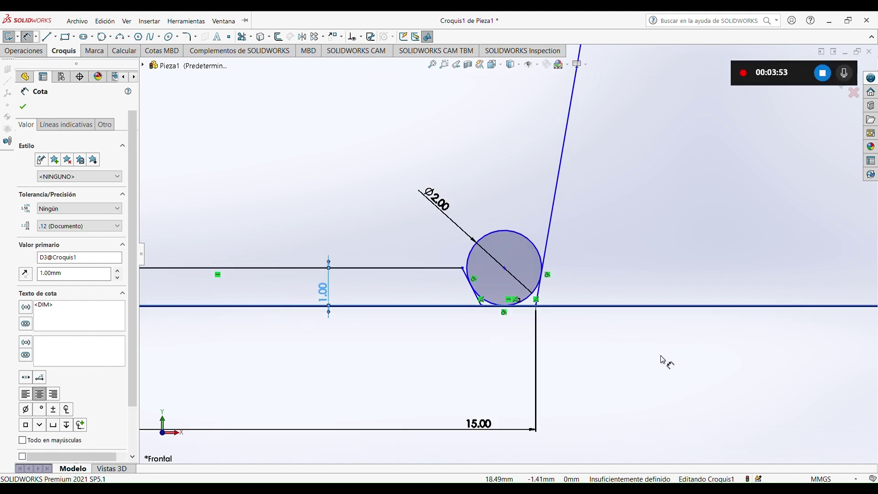
{"action": "left_click", "coordinate": [666, 361]}
{"action": "key", "text": "z"}
{"action": "scroll", "coordinate": [510, 272], "scroll_direction": "down", "scroll_amount": 3}
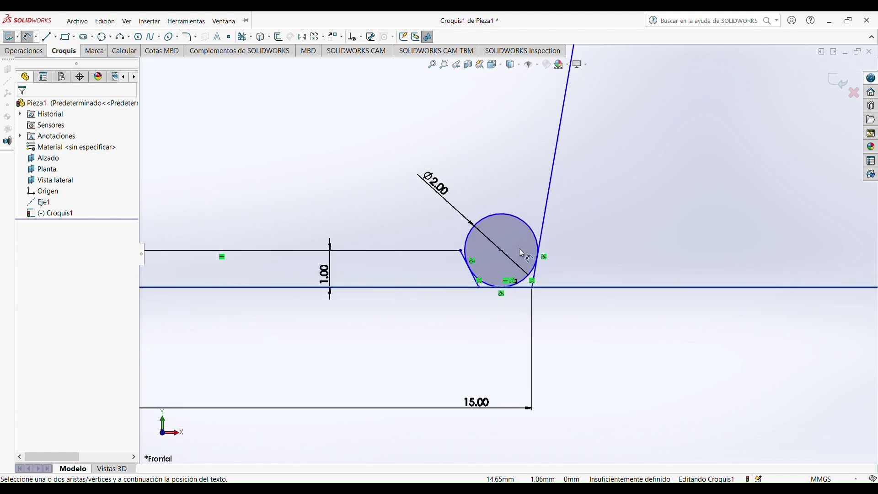
{"action": "scroll", "coordinate": [519, 248], "scroll_direction": "up", "scroll_amount": 3}
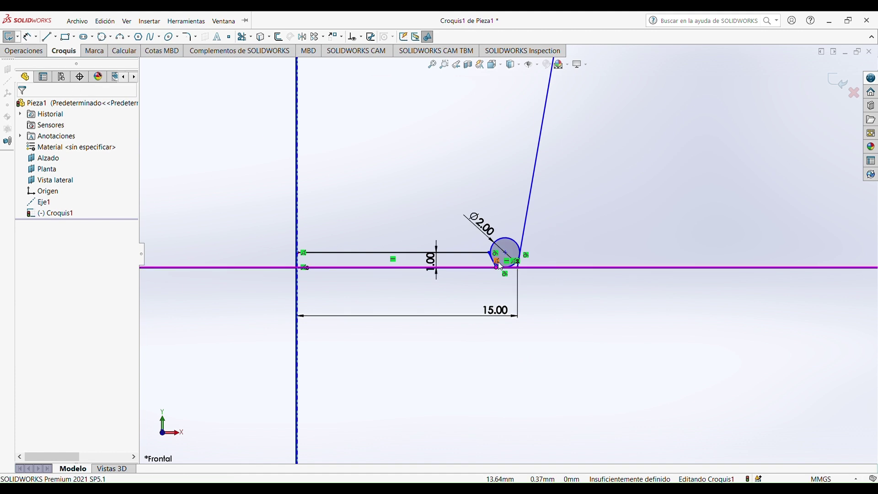
{"action": "scroll", "coordinate": [498, 261], "scroll_direction": "down", "scroll_amount": 2}
{"action": "left_click", "coordinate": [26, 36]}
{"action": "left_click", "coordinate": [439, 270]}
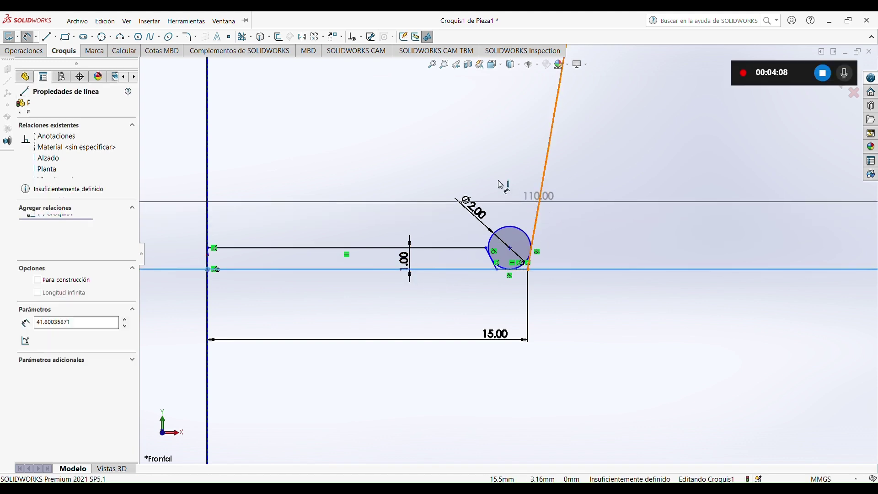
{"action": "left_click", "coordinate": [540, 206]}
{"action": "left_click", "coordinate": [473, 176]}
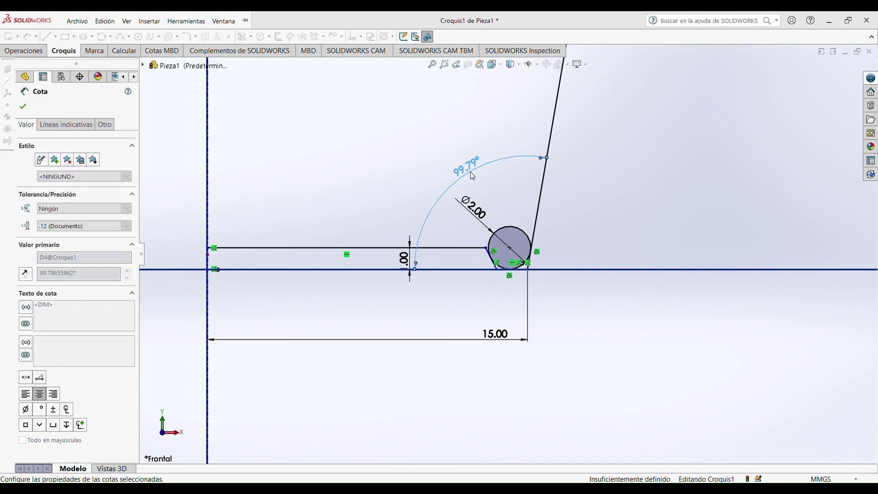
{"action": "scroll", "coordinate": [530, 247], "scroll_direction": "up", "scroll_amount": 5}
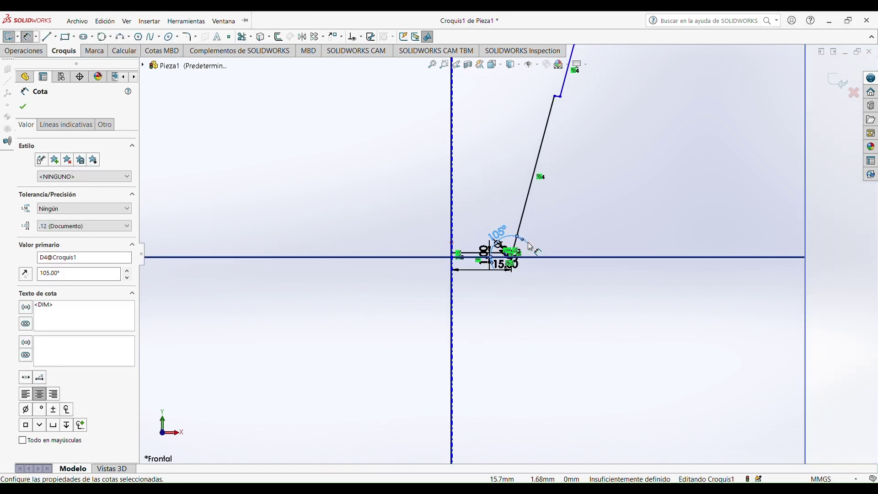
- Apply a horizontal relation to the short step line between the lower and upper cup wall lines
{"action": "scroll", "coordinate": [553, 162], "scroll_direction": "down", "scroll_amount": 5}
{"action": "scroll", "coordinate": [526, 183], "scroll_direction": "down", "scroll_amount": 3}
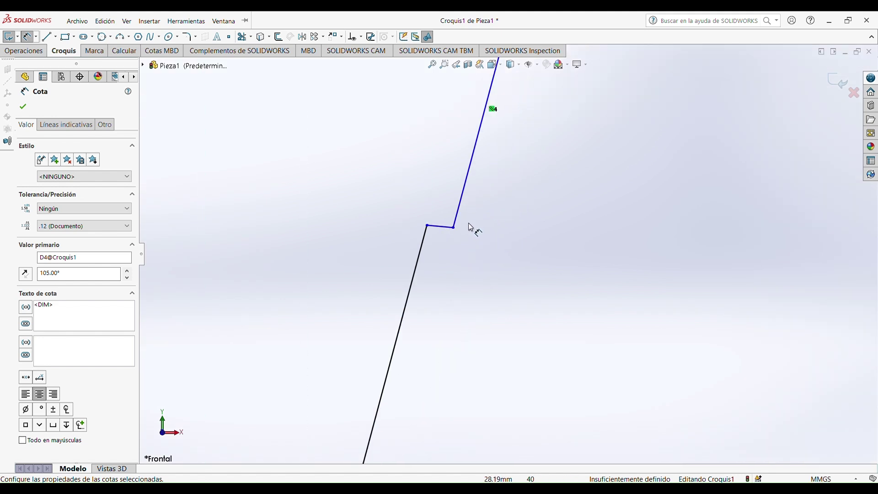
{"action": "left_click", "coordinate": [441, 227]}
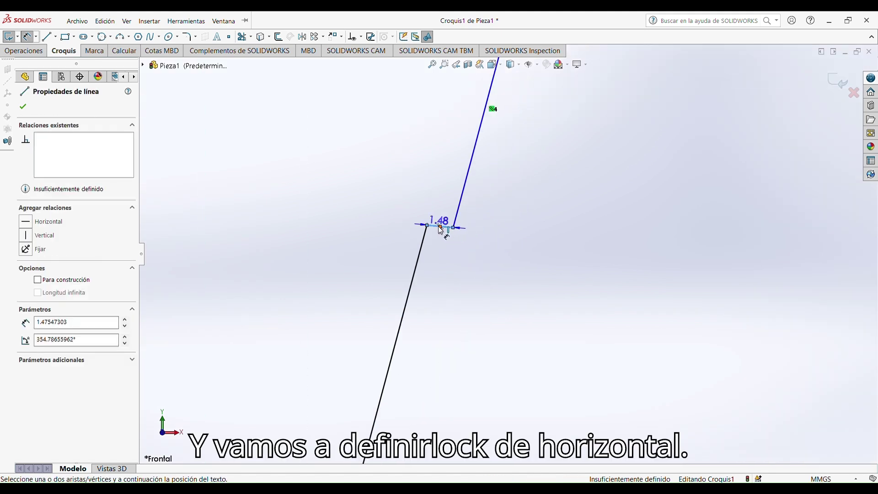
{"action": "key", "text": "Escape"}
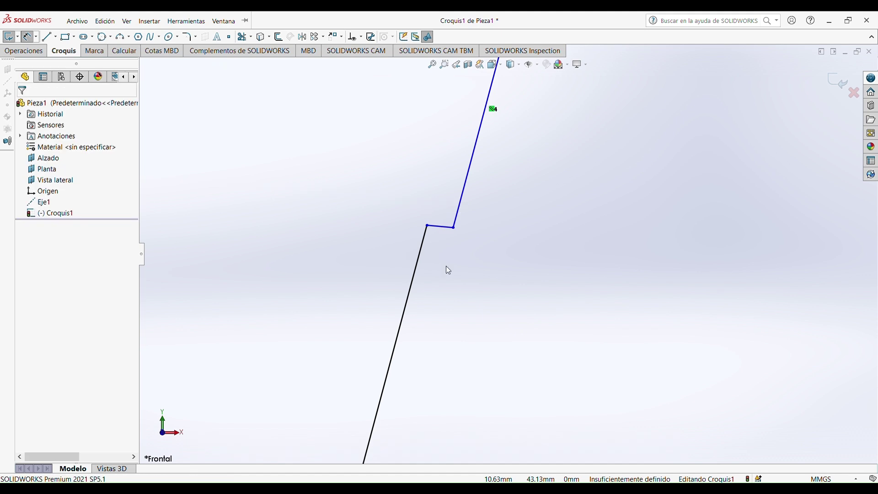
{"action": "left_click", "coordinate": [442, 227]}
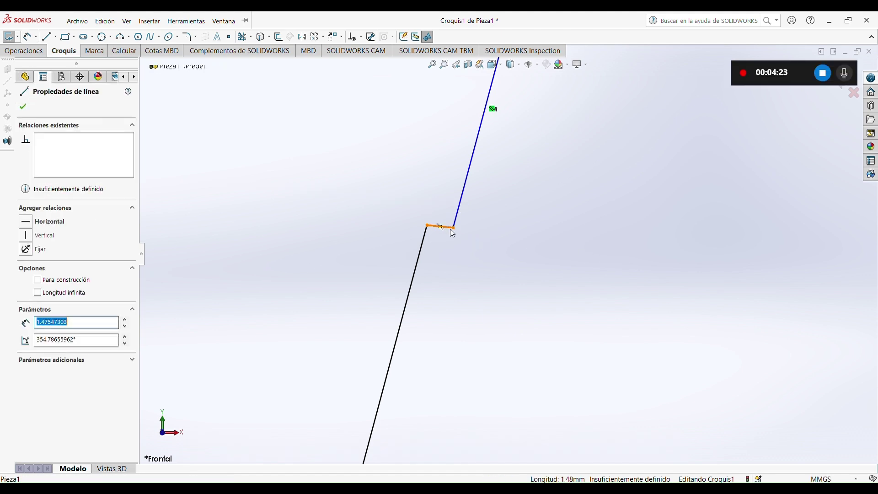
{"action": "key", "text": "h"}
{"action": "key", "text": "Escape"}
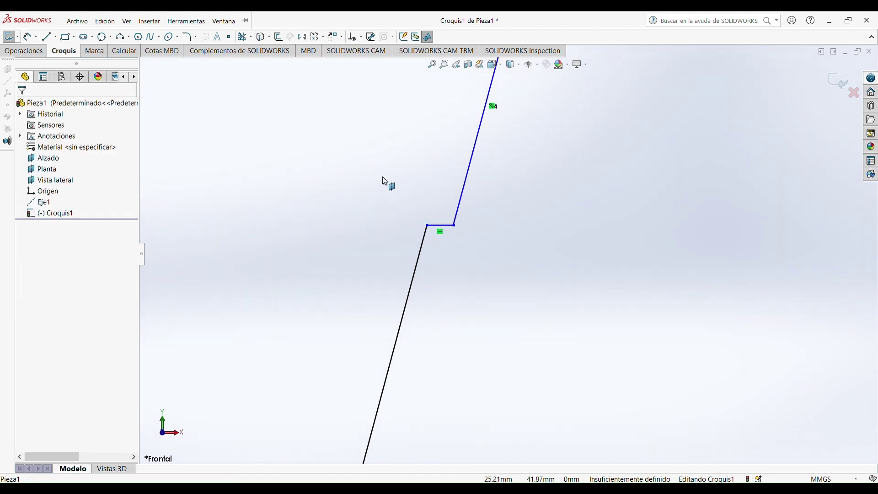
- Try to dimension the angle between the short step line and the upper wall line
{"action": "left_click", "coordinate": [31, 38]}
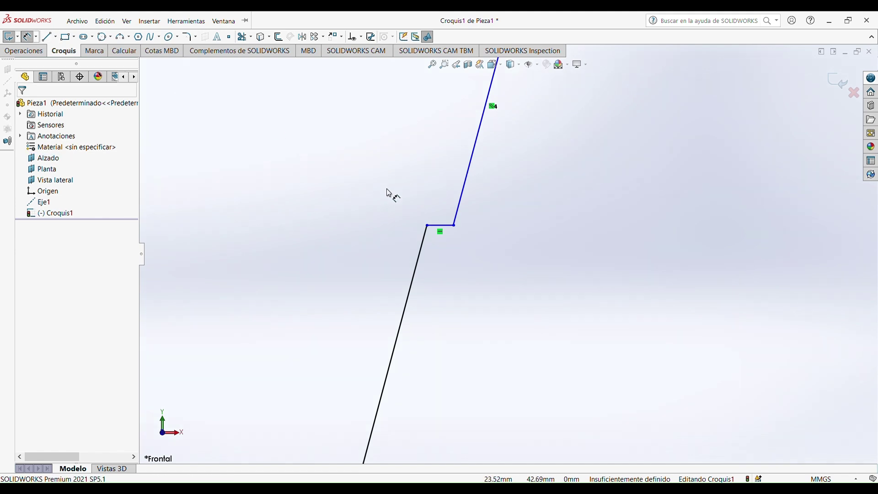
{"action": "left_click", "coordinate": [442, 226]}
{"action": "left_click", "coordinate": [461, 202]}
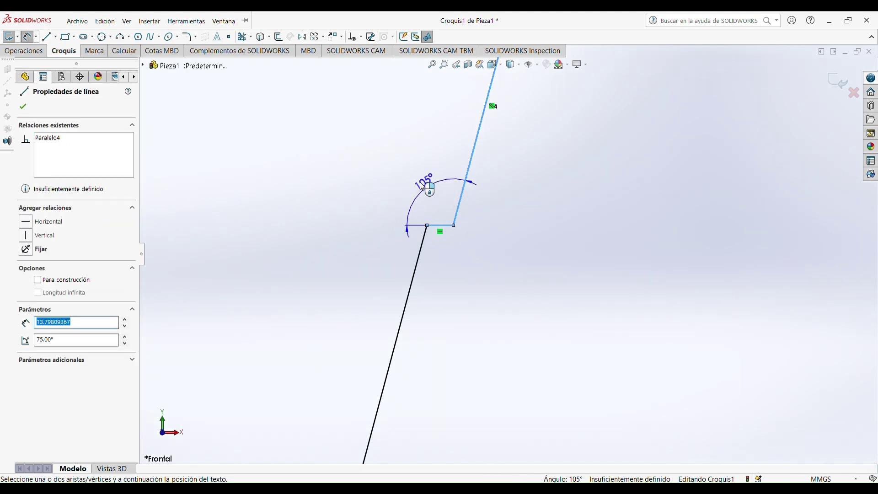
{"action": "left_click", "coordinate": [420, 184]}
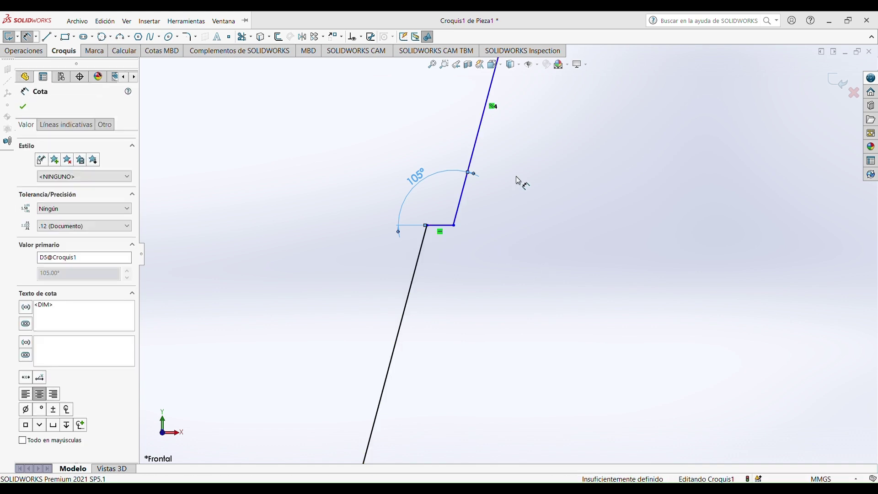
{"action": "scroll", "coordinate": [508, 215], "scroll_direction": "up", "scroll_amount": 8}
{"action": "scroll", "coordinate": [504, 217], "scroll_direction": "down", "scroll_amount": 5}
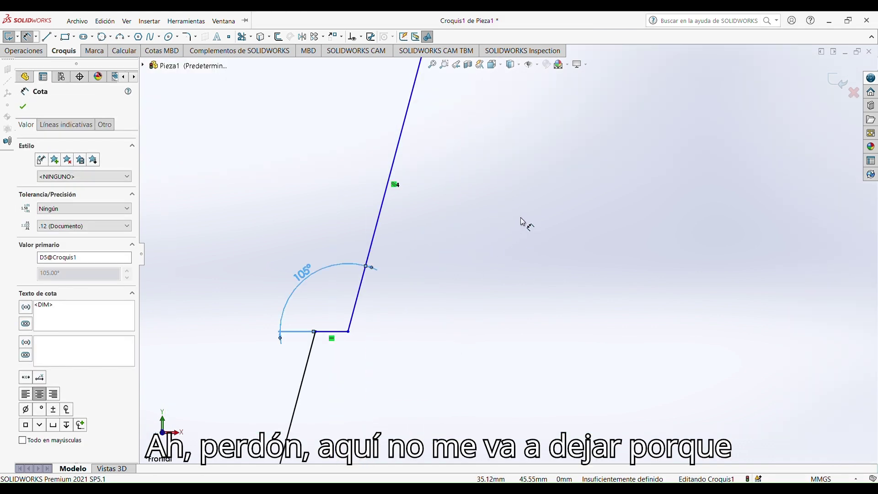
- Delete the parallel relation between the two cup wall lines and the driven angle dimension at the step
{"action": "left_click", "coordinate": [522, 220]}
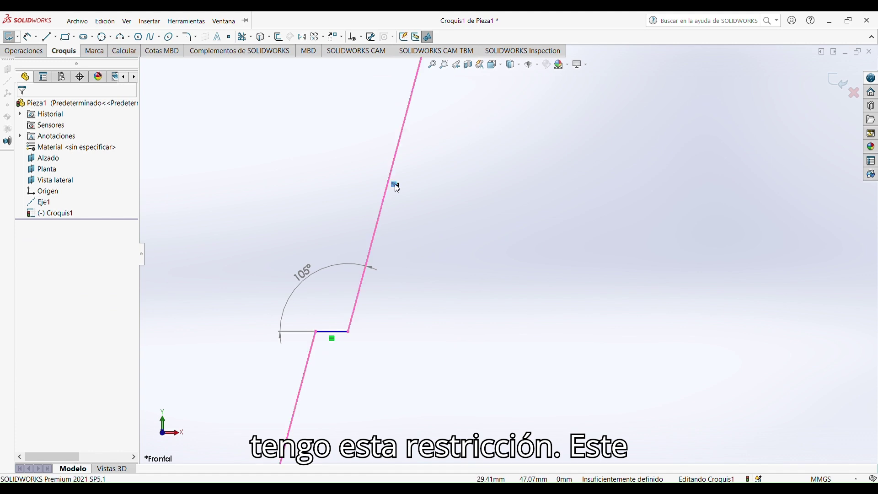
{"action": "key", "text": "Delete"}
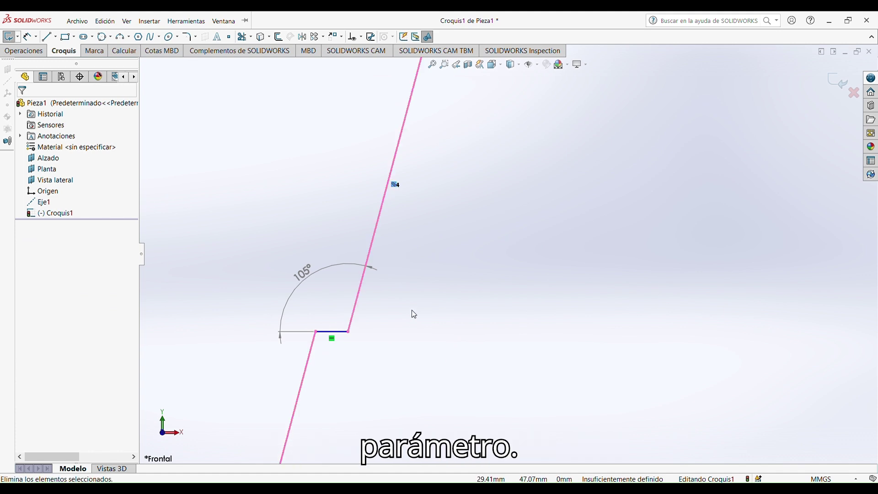
{"action": "left_click", "coordinate": [309, 277]}
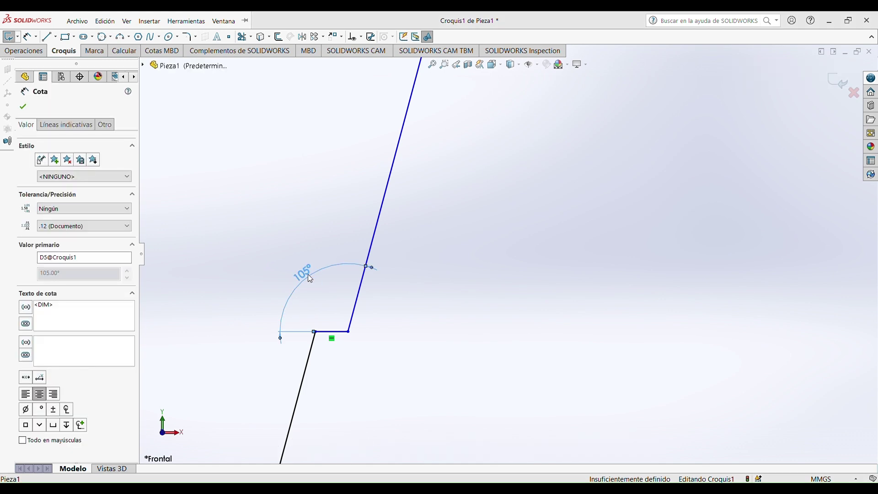
{"action": "left_click", "coordinate": [507, 255]}
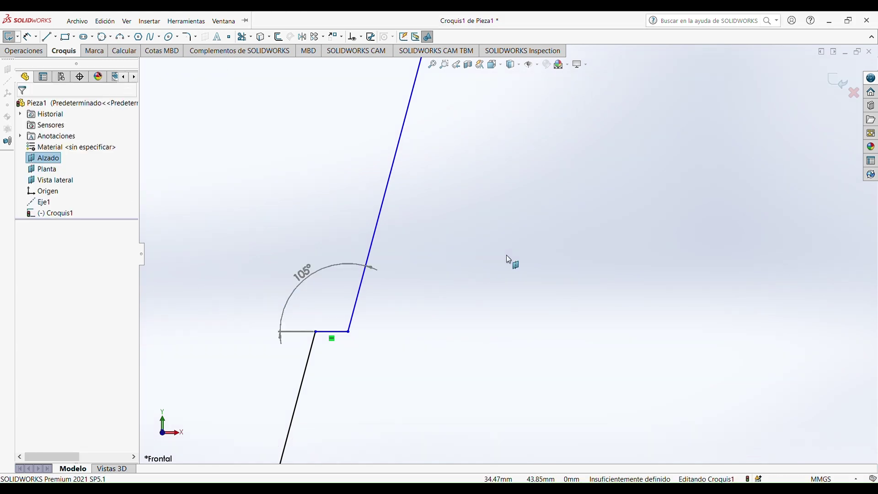
{"action": "scroll", "coordinate": [506, 254], "scroll_direction": "up", "scroll_amount": 5}
{"action": "double_click", "coordinate": [443, 260]}
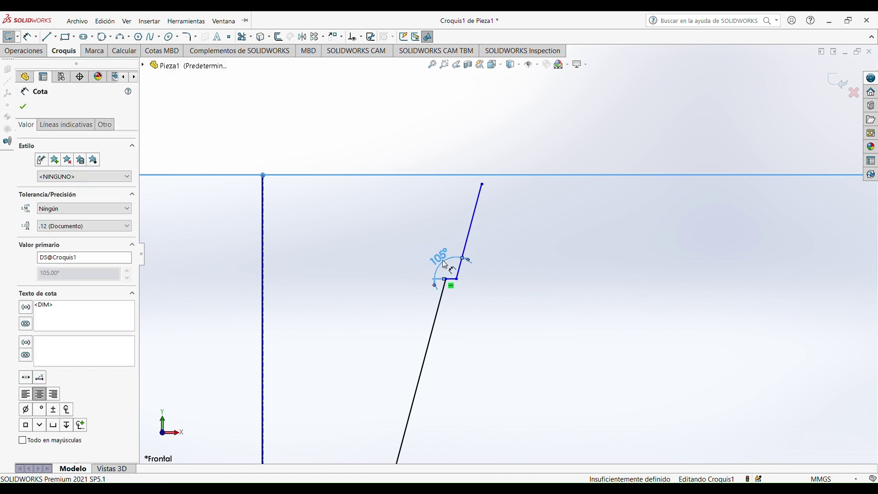
{"action": "key", "text": "Delete"}
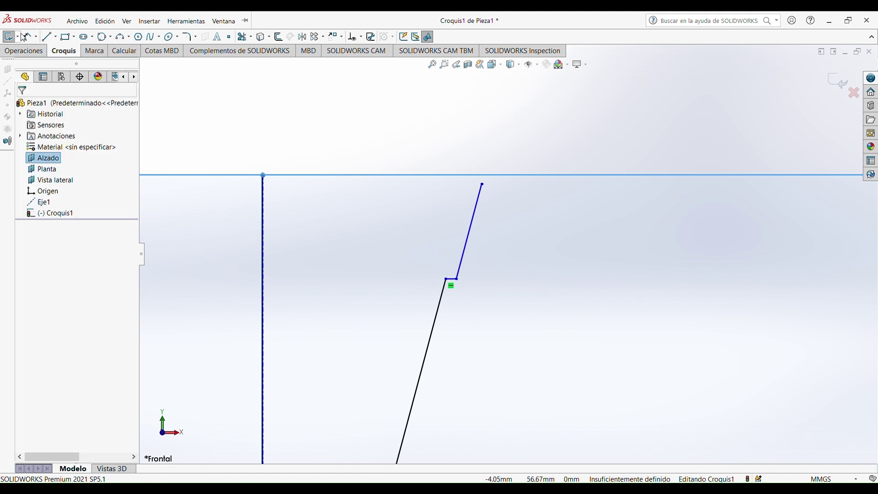
- Dimension the angle between the short horizontal step line and the upper wall line as 100°
{"action": "left_click_drag", "start_coordinate": [441, 308], "coordinate": [471, 277]}
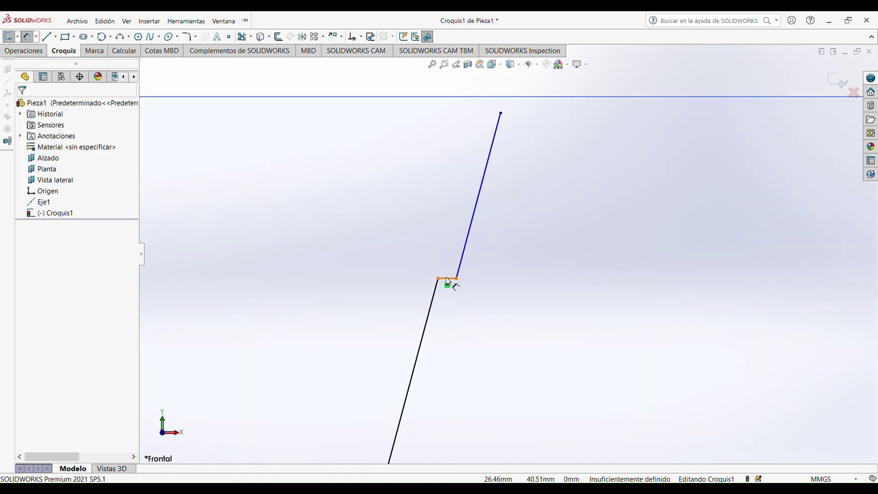
{"action": "left_click", "coordinate": [459, 266]}
{"action": "left_click", "coordinate": [448, 278]}
{"action": "left_click", "coordinate": [451, 252]}
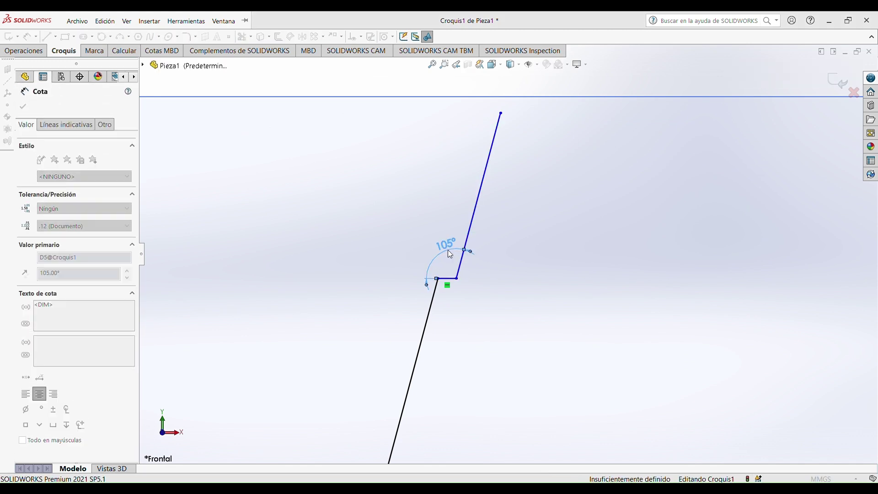
{"action": "type", "text": "100"}
{"action": "key", "text": "Return"}
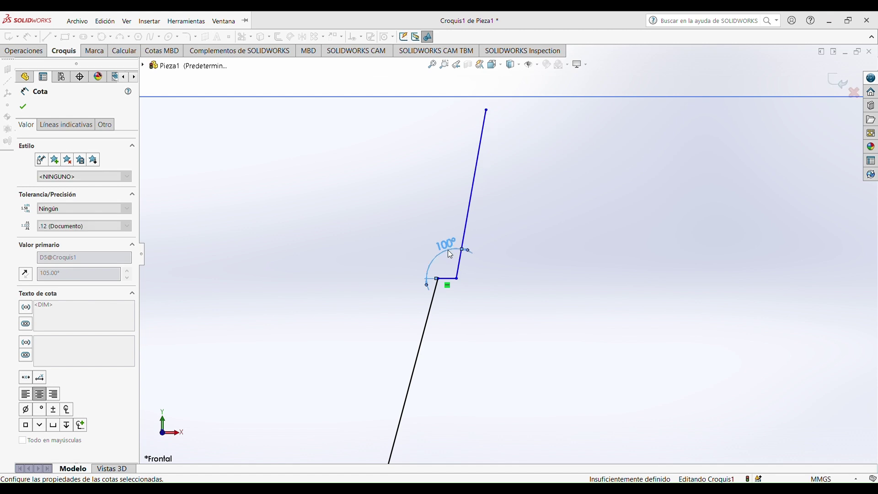
{"action": "left_click", "coordinate": [574, 320]}
- Trim the lower ends of the outer wall line and the slanted inner foot line at their tangent points with the foot circle
{"action": "scroll", "coordinate": [575, 317], "scroll_direction": "up", "scroll_amount": 3}
{"action": "scroll", "coordinate": [505, 327], "scroll_direction": "down", "scroll_amount": 8}
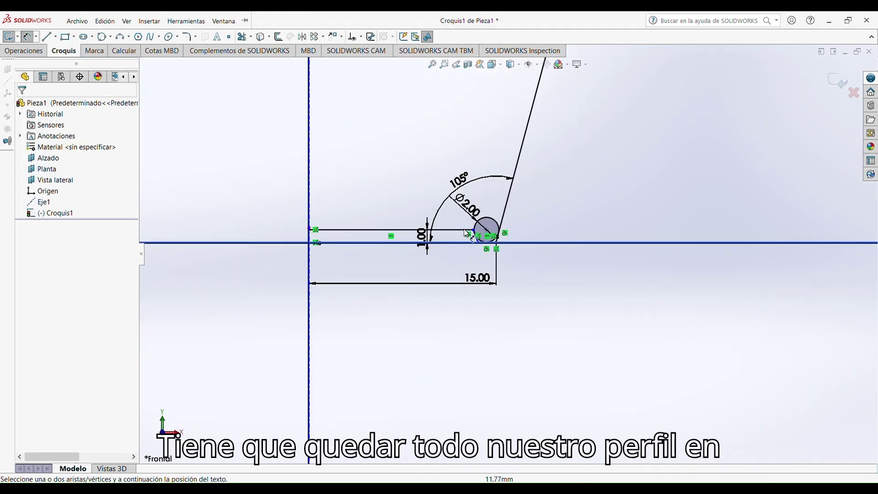
{"action": "scroll", "coordinate": [463, 217], "scroll_direction": "down", "scroll_amount": 1}
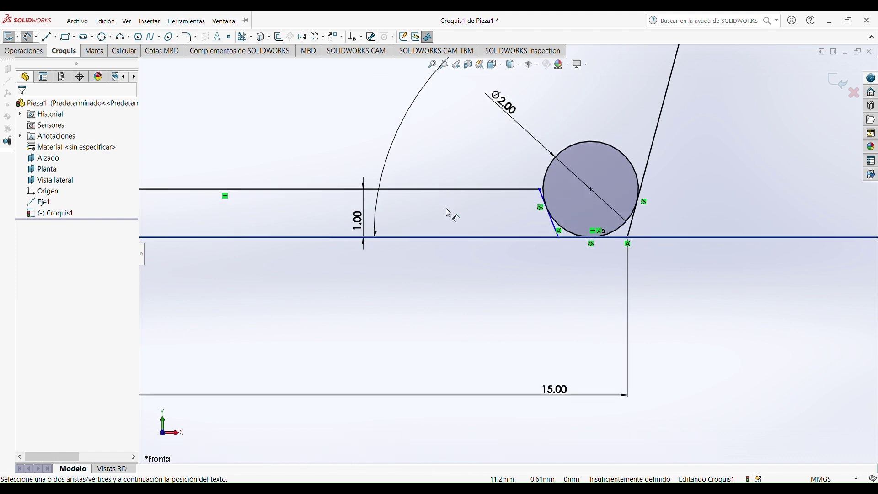
{"action": "scroll", "coordinate": [594, 213], "scroll_direction": "down", "scroll_amount": 2}
{"action": "scroll", "coordinate": [592, 212], "scroll_direction": "up", "scroll_amount": 1}
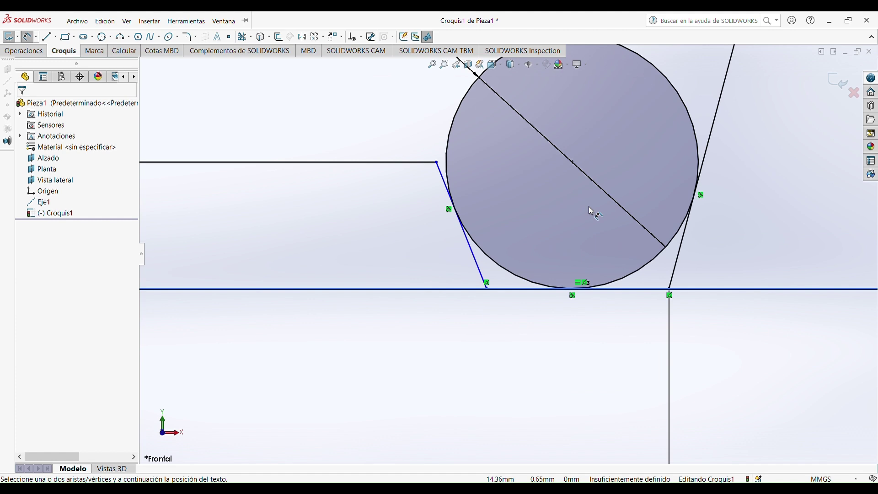
{"action": "scroll", "coordinate": [591, 211], "scroll_direction": "up", "scroll_amount": 2}
{"action": "scroll", "coordinate": [551, 243], "scroll_direction": "down", "scroll_amount": 2}
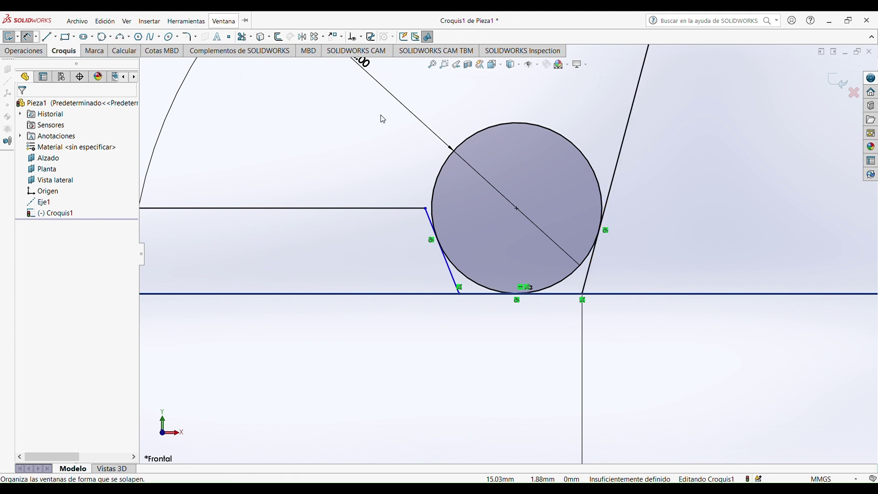
{"action": "left_click", "coordinate": [244, 37]}
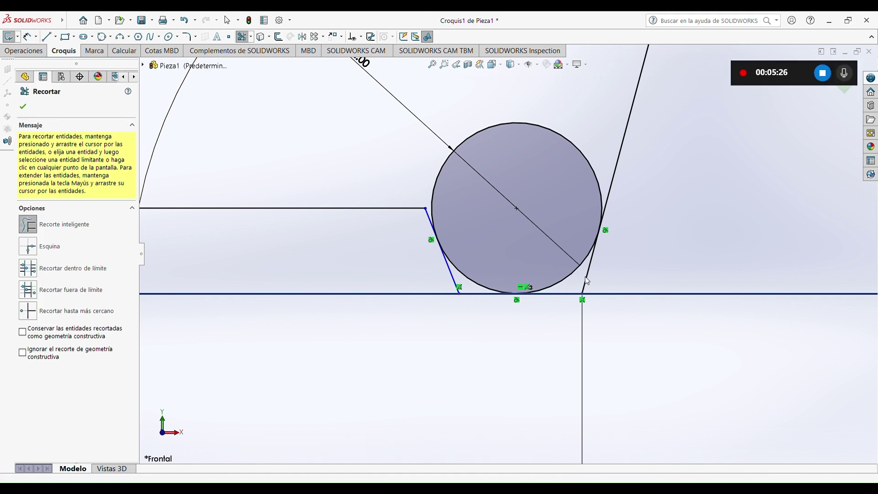
{"action": "left_click_drag", "start_coordinate": [591, 274], "coordinate": [583, 288]}
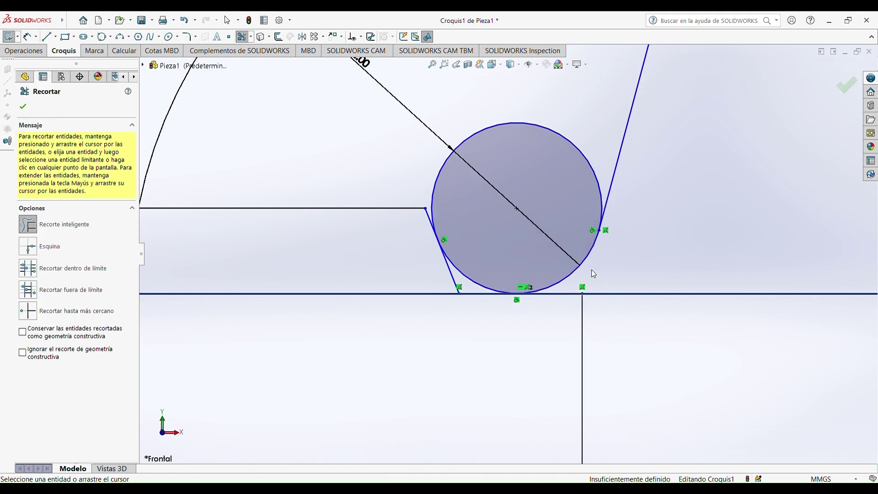
{"action": "left_click_drag", "start_coordinate": [459, 284], "coordinate": [441, 279]}
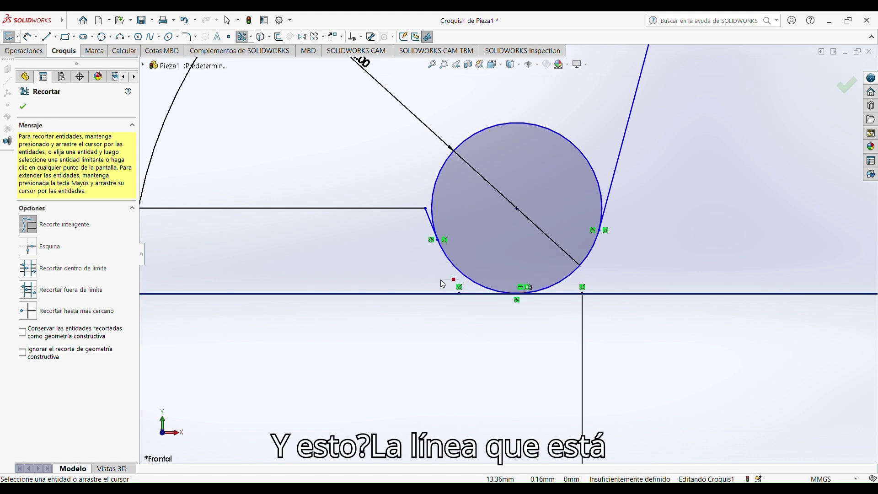
- Trim the short ground line back to the foot circle's lowest tangent point and trim away the circle's upper arc
{"action": "left_click", "coordinate": [475, 295]}
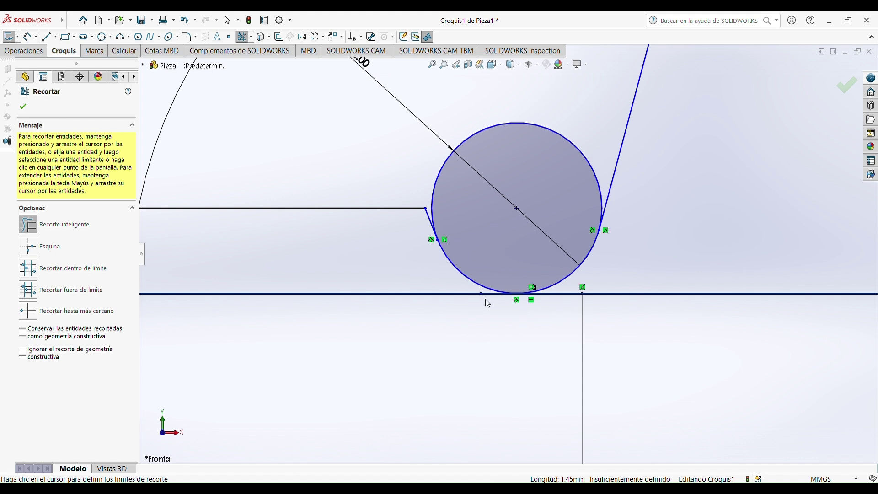
{"action": "left_click", "coordinate": [494, 296]}
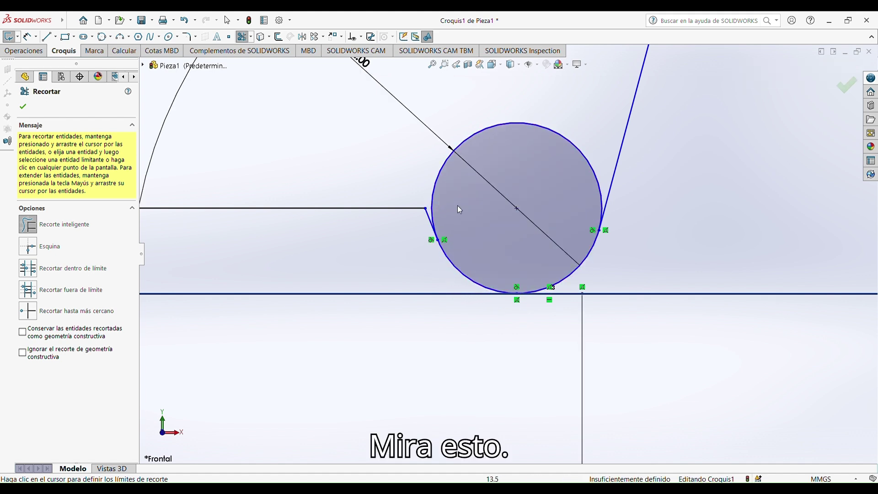
{"action": "left_click_drag", "start_coordinate": [452, 181], "coordinate": [400, 157]}
{"action": "key", "text": "ctrl+z"}
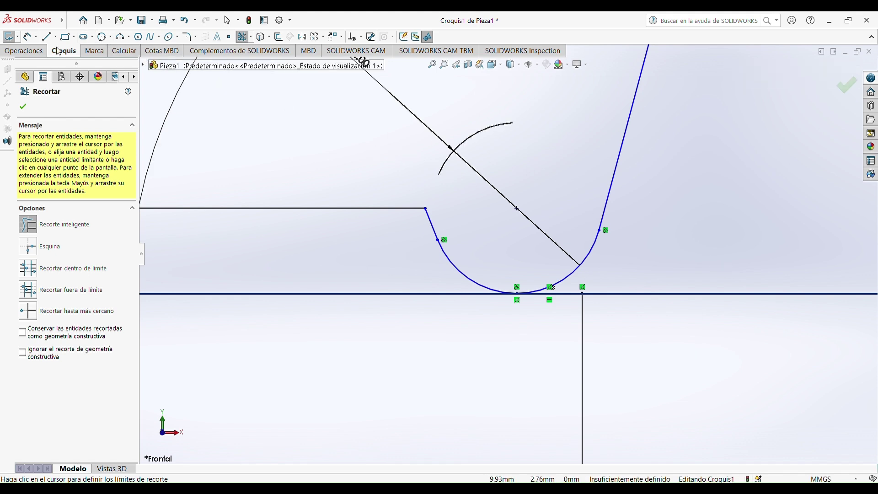
{"action": "key", "text": "Escape"}
- Draw a construction line about 0.77 mm long from the foot arc's outer end to the 15 mm dimension's end point, collinear with the wall
{"action": "key", "text": "l"}
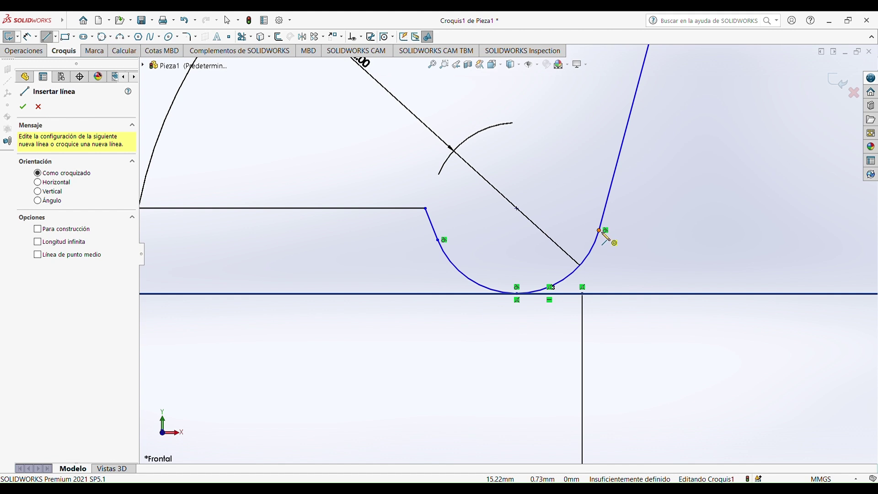
{"action": "left_click", "coordinate": [600, 230]}
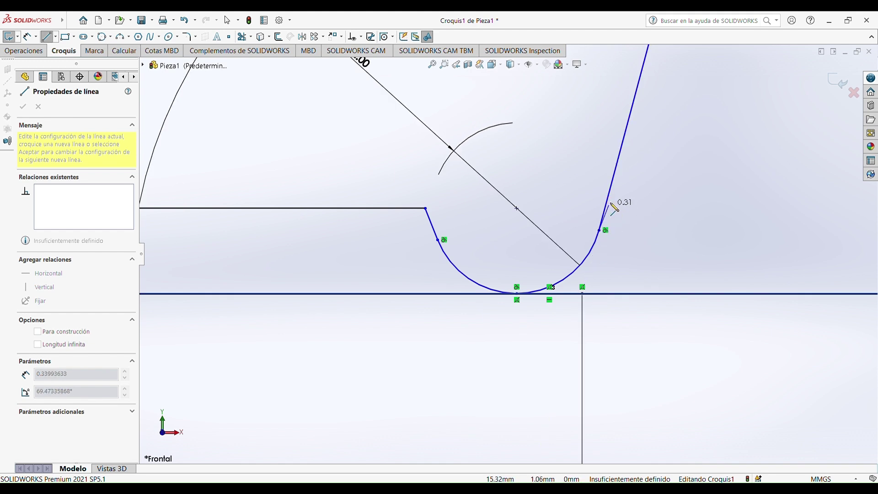
{"action": "left_click", "coordinate": [582, 293]}
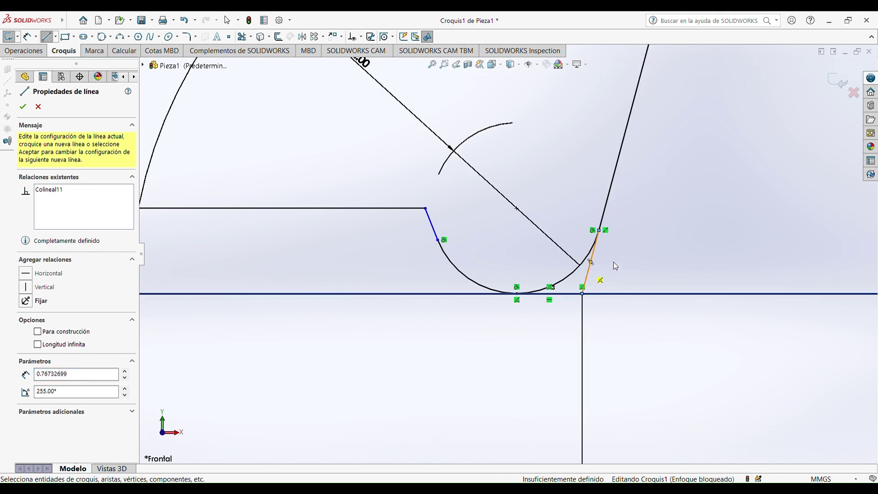
{"action": "key", "text": "Escape"}
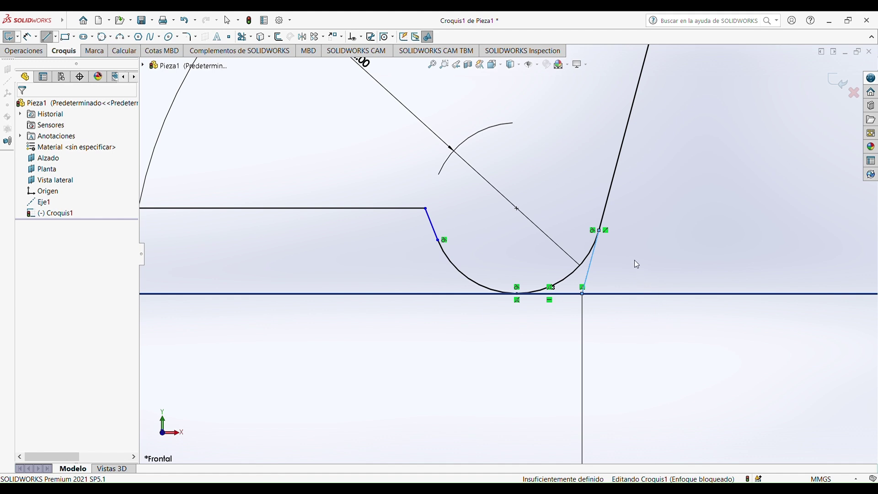
{"action": "key", "text": "Escape"}
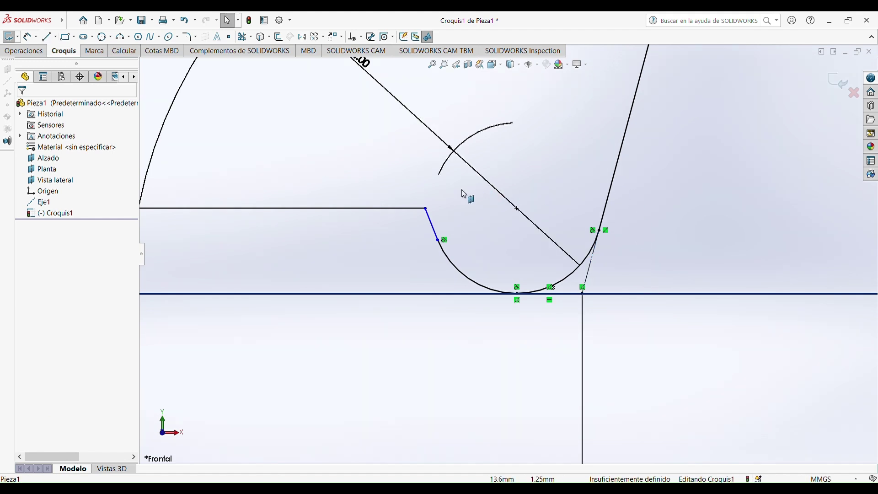
{"action": "scroll", "coordinate": [446, 231], "scroll_direction": "down", "scroll_amount": 3}
{"action": "scroll", "coordinate": [503, 247], "scroll_direction": "up", "scroll_amount": 3}
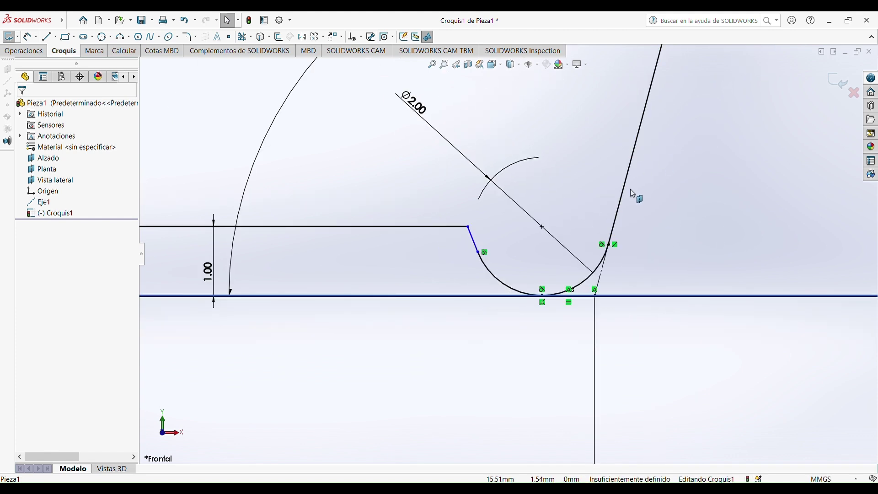
{"action": "scroll", "coordinate": [649, 220], "scroll_direction": "up", "scroll_amount": 3}
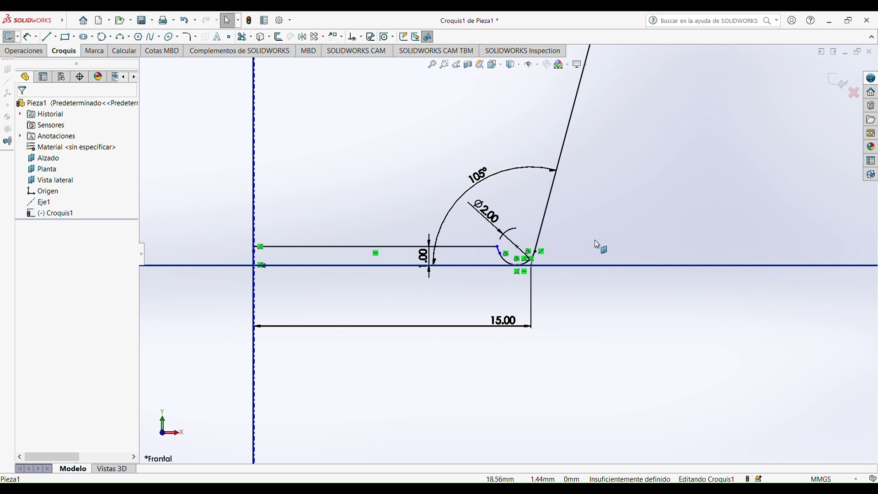
- Dimension the length of the horizontal base line between the central axis and the foot
{"action": "left_click", "coordinate": [29, 39]}
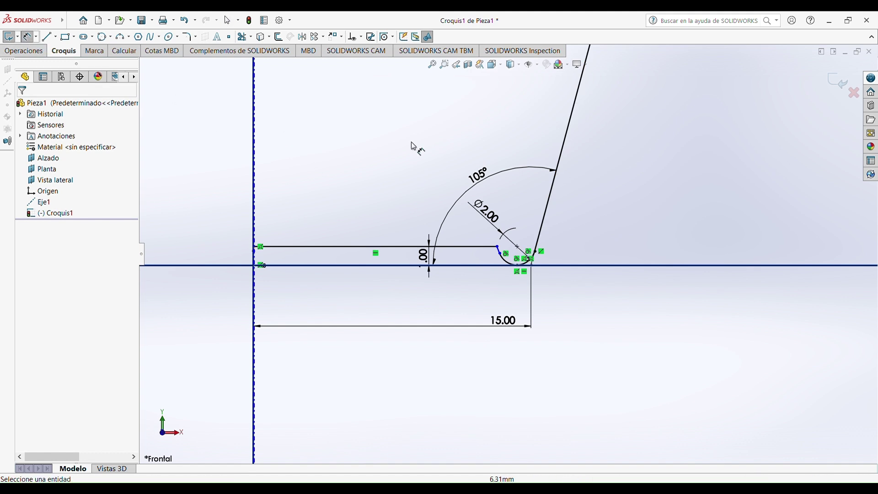
{"action": "left_click", "coordinate": [483, 248]}
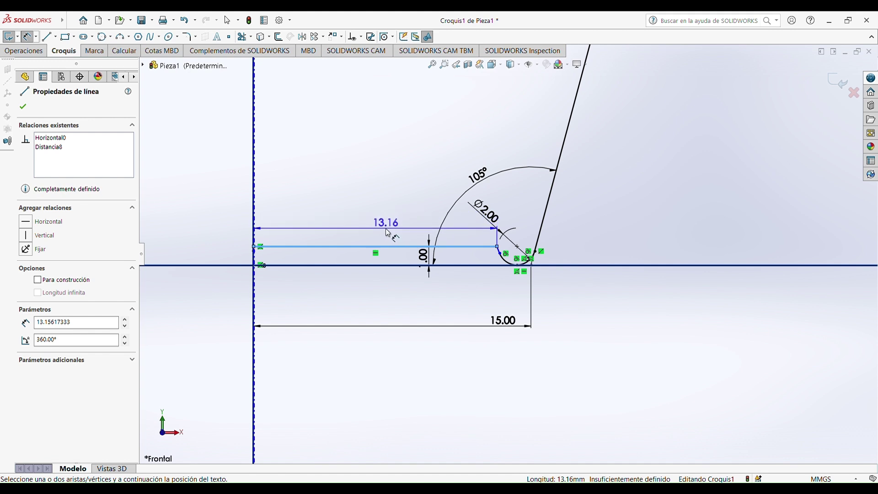
{"action": "left_click", "coordinate": [389, 236]}
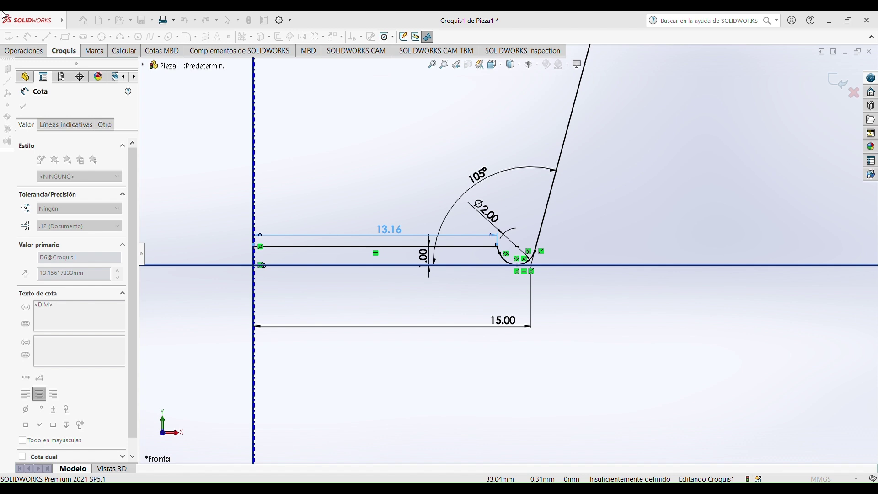
{"action": "key", "text": "Escape"}
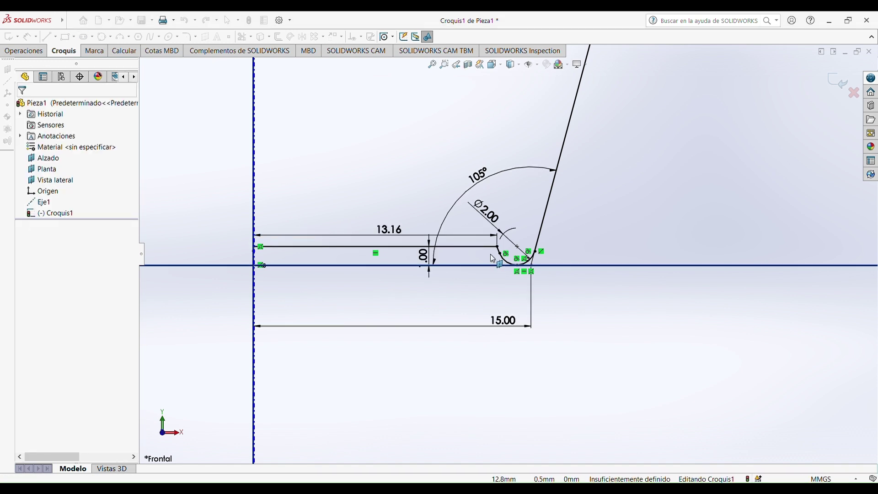
- Trim away the short slanted line connecting the horizontal base line to the inner end of the foot arc
{"action": "scroll", "coordinate": [494, 261], "scroll_direction": "down", "scroll_amount": 3}
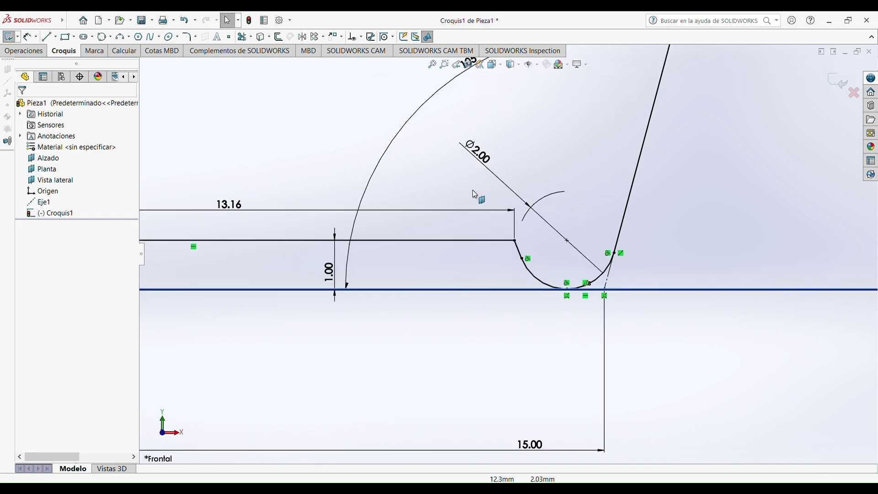
{"action": "scroll", "coordinate": [476, 233], "scroll_direction": "up", "scroll_amount": 2}
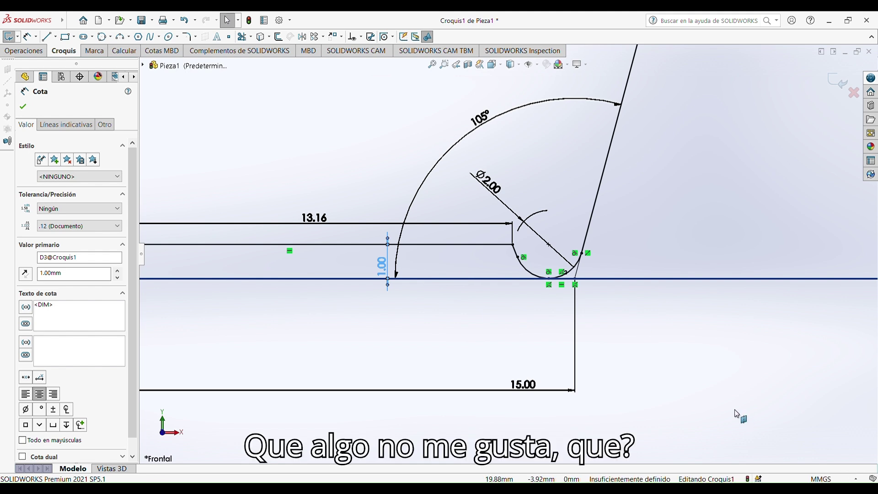
{"action": "scroll", "coordinate": [473, 267], "scroll_direction": "down", "scroll_amount": 1}
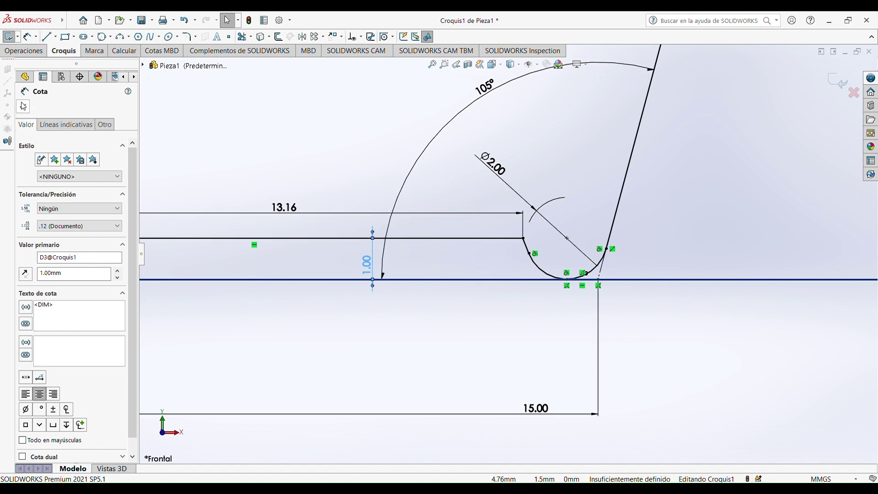
{"action": "left_click", "coordinate": [311, 365]}
{"action": "scroll", "coordinate": [534, 229], "scroll_direction": "down", "scroll_amount": 2}
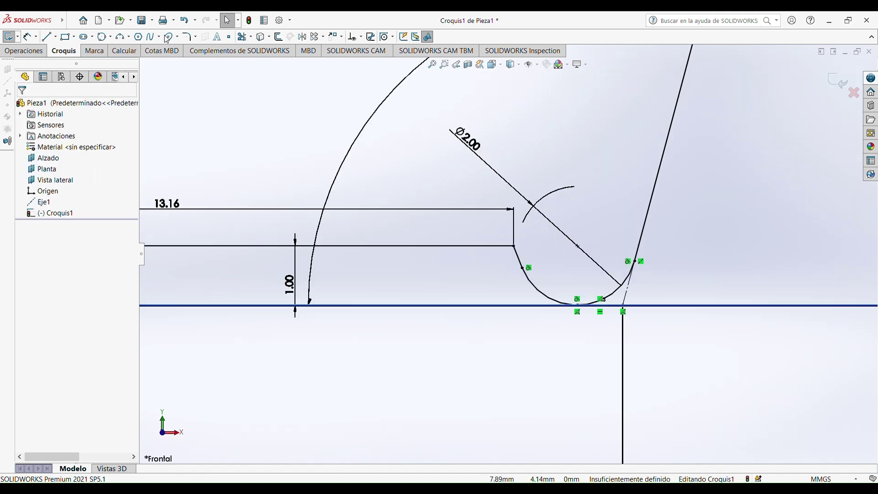
{"action": "left_click", "coordinate": [244, 37]}
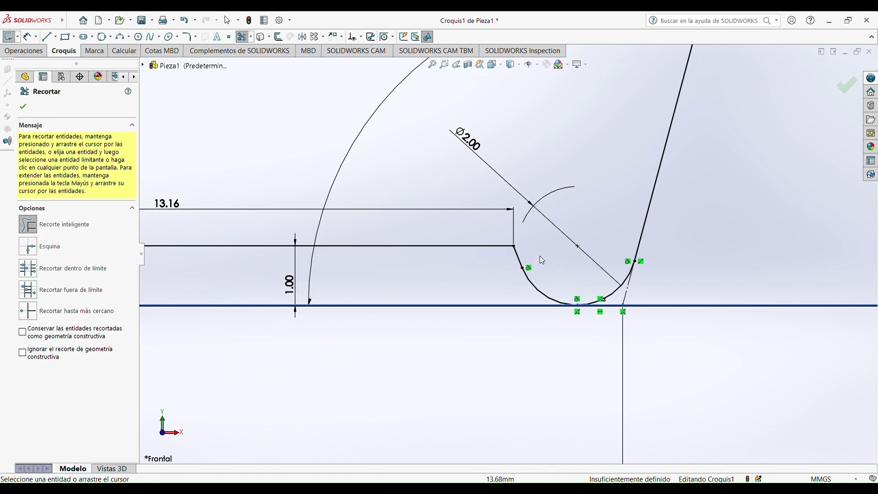
{"action": "left_click_drag", "start_coordinate": [545, 263], "coordinate": [507, 260]}
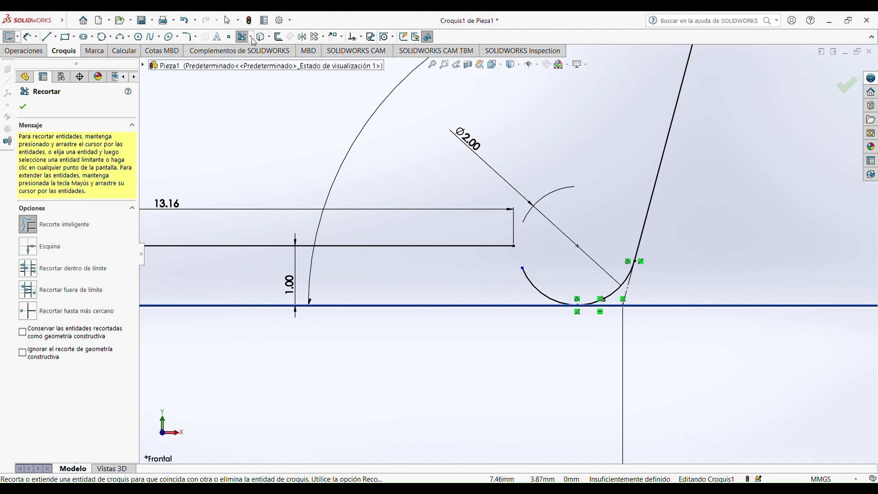
{"action": "key", "text": "Escape"}
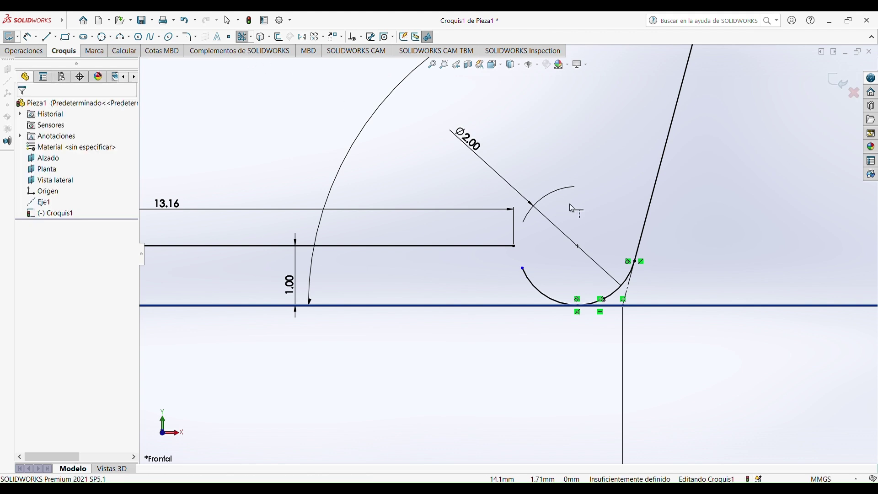
- Extend the horizontal base line and the foot arc's inner end until they meet, and trim the line's excess beyond the arc
{"action": "left_click", "coordinate": [514, 248]}
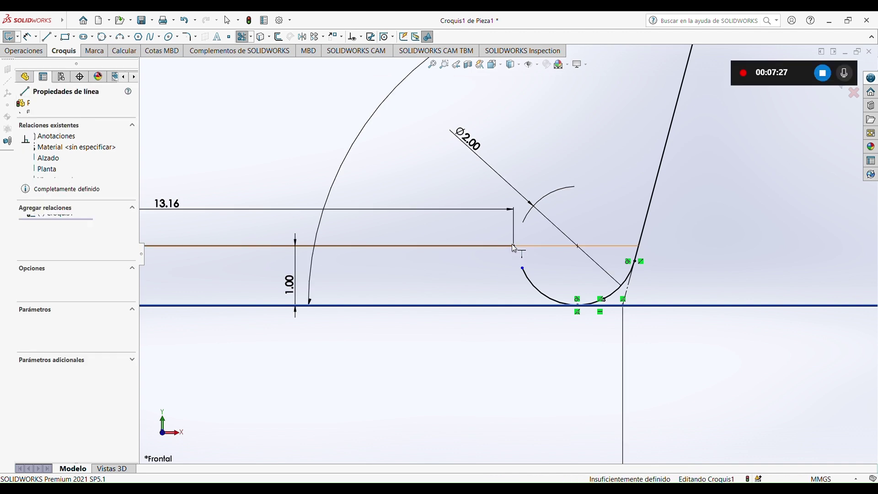
{"action": "left_click", "coordinate": [522, 269]}
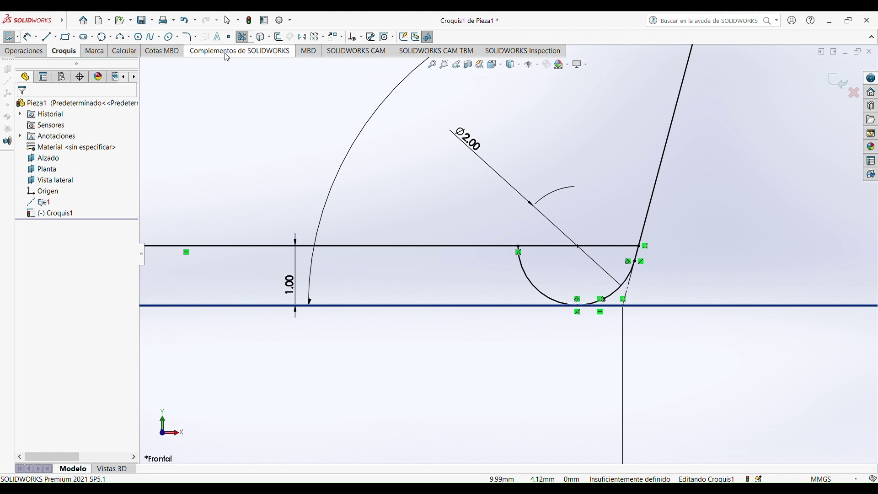
{"action": "left_click", "coordinate": [243, 37]}
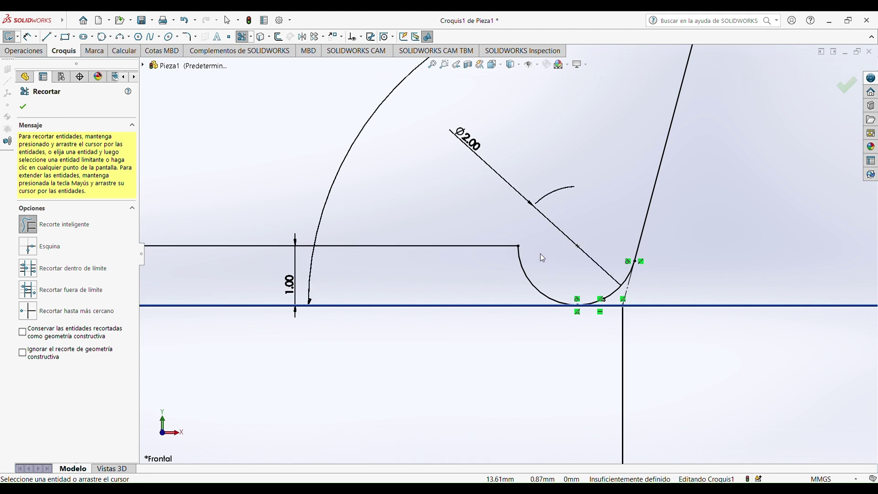
- Add a driven reference dimension for the length of the horizontal base line up to the foot arc
{"action": "left_click", "coordinate": [29, 36]}
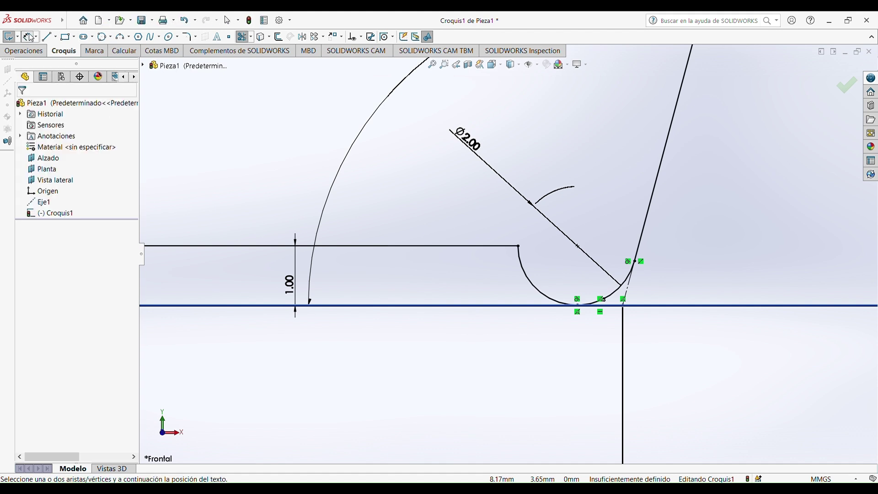
{"action": "left_click", "coordinate": [284, 247]}
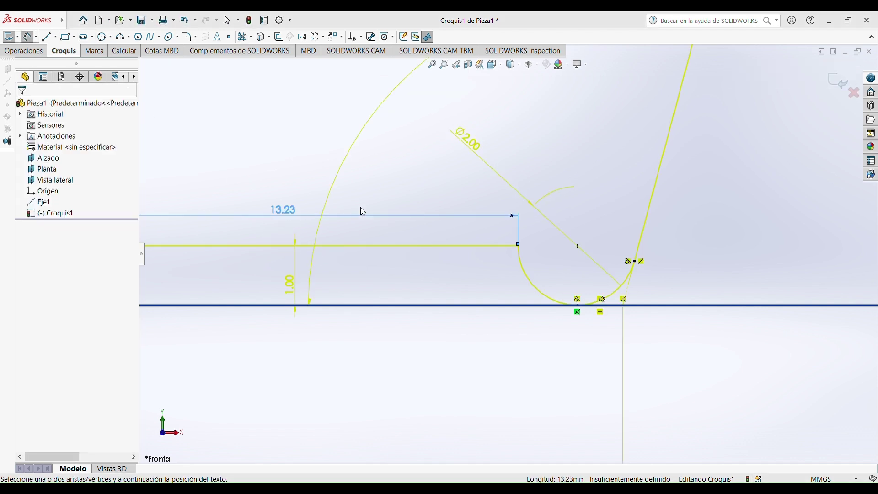
{"action": "left_click", "coordinate": [493, 249]}
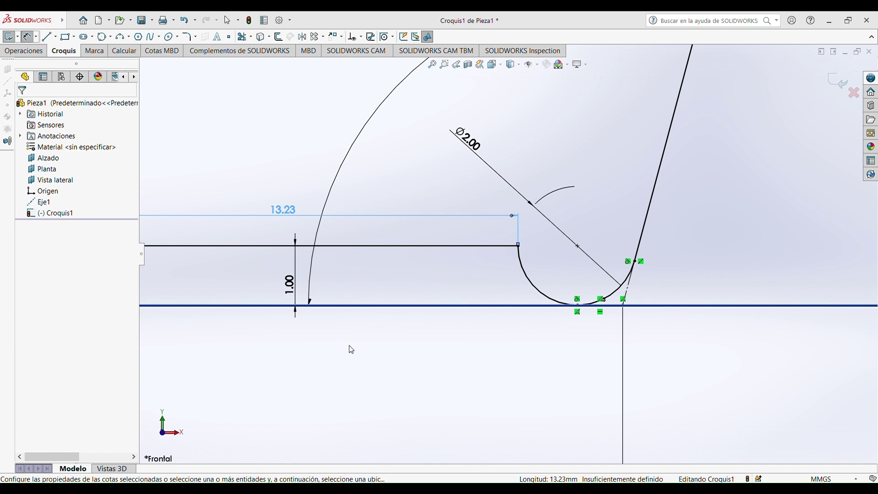
- Dimension the vertical height from the horizontal ground plane to the top end of the upper wall line as 60 mm
{"action": "key", "text": "f"}
{"action": "scroll", "coordinate": [511, 247], "scroll_direction": "up", "scroll_amount": 3}
{"action": "scroll", "coordinate": [511, 228], "scroll_direction": "down", "scroll_amount": 3}
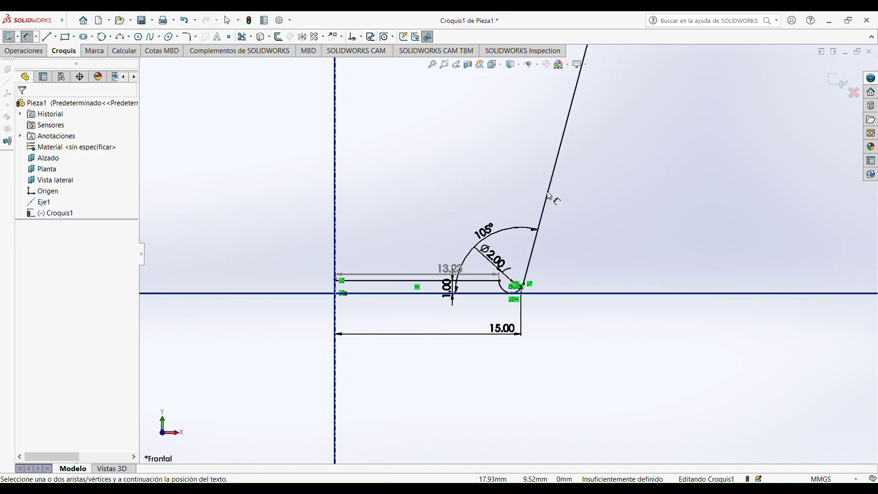
{"action": "scroll", "coordinate": [480, 294], "scroll_direction": "up", "scroll_amount": 3}
{"action": "scroll", "coordinate": [483, 290], "scroll_direction": "up", "scroll_amount": 2}
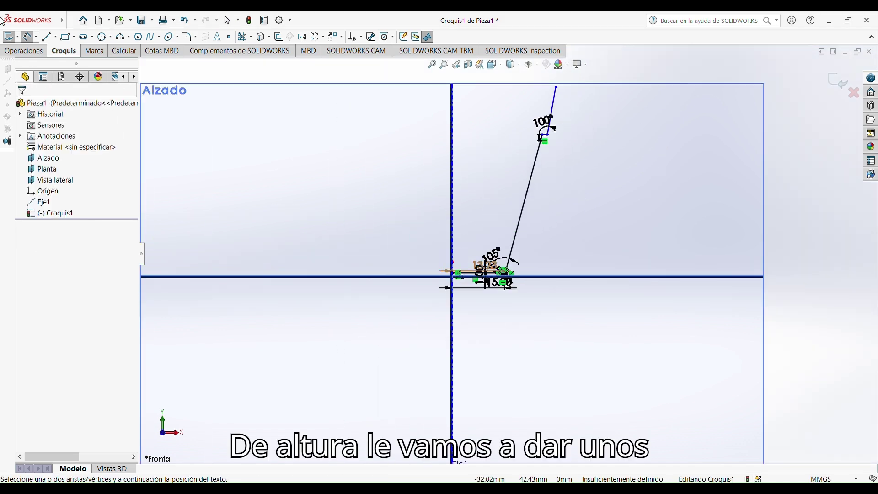
{"action": "left_click", "coordinate": [28, 41]}
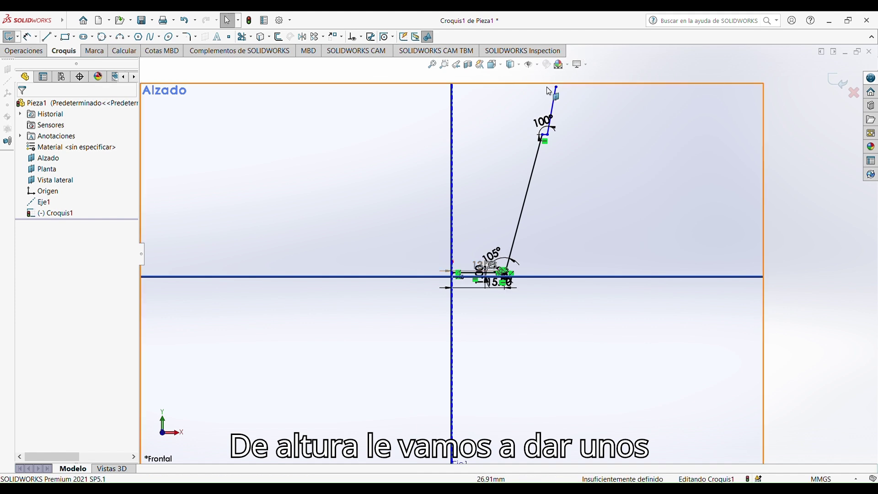
{"action": "left_click", "coordinate": [28, 37]}
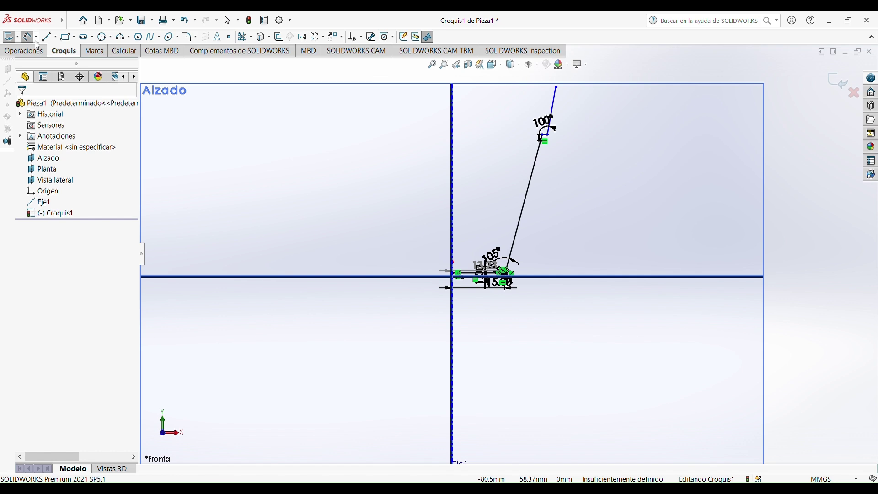
{"action": "left_click", "coordinate": [557, 87]}
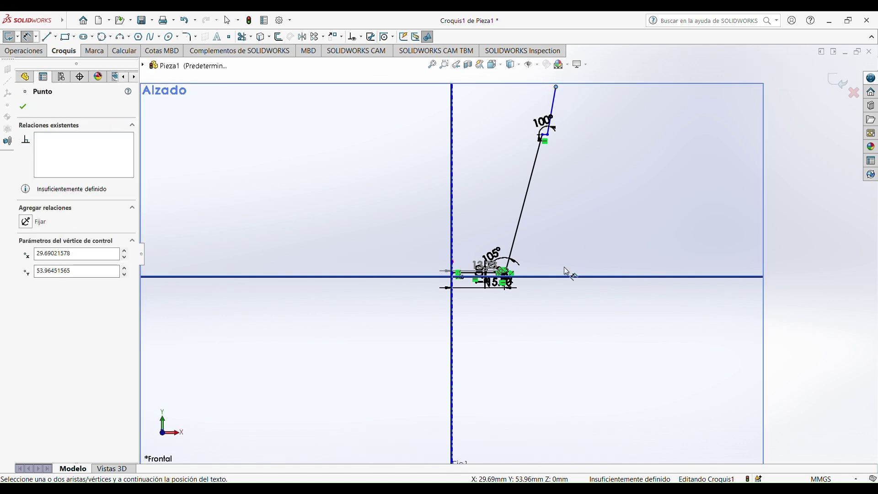
{"action": "left_click", "coordinate": [565, 276]}
{"action": "left_click", "coordinate": [602, 196]}
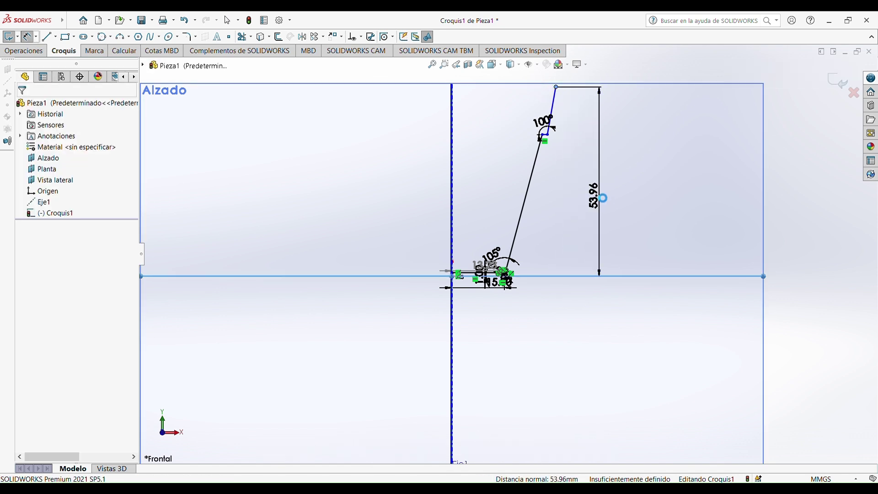
{"action": "type", "text": "60"}
{"action": "key", "text": "Return"}
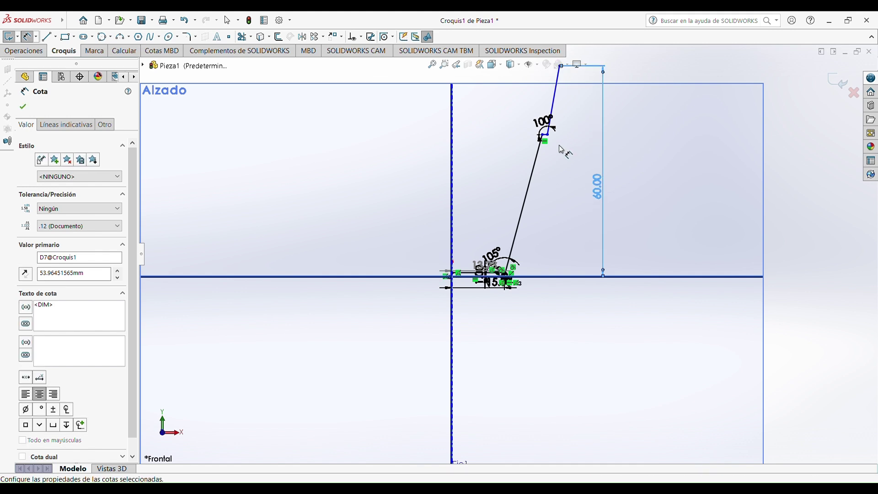
- Dimension the vertical distance from the short horizontal step line to the upper wall line's top end as 25 mm
{"action": "scroll", "coordinate": [575, 121], "scroll_direction": "down", "scroll_amount": 4}
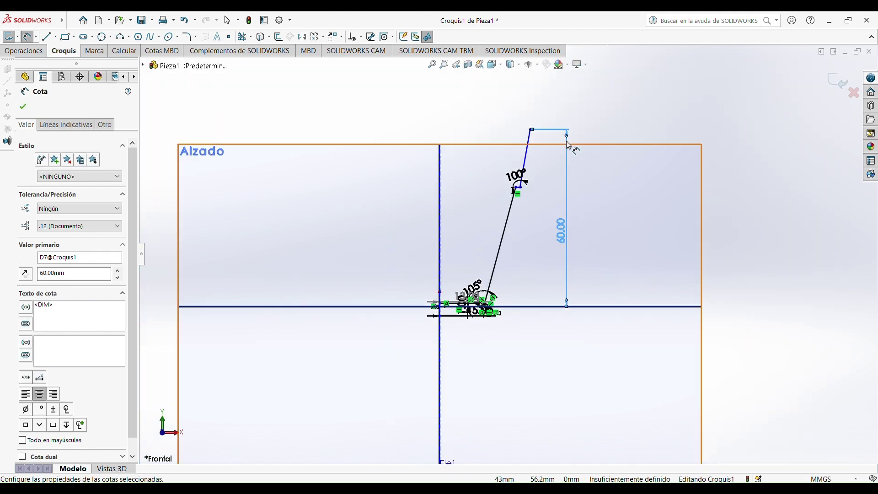
{"action": "scroll", "coordinate": [460, 263], "scroll_direction": "down", "scroll_amount": 5}
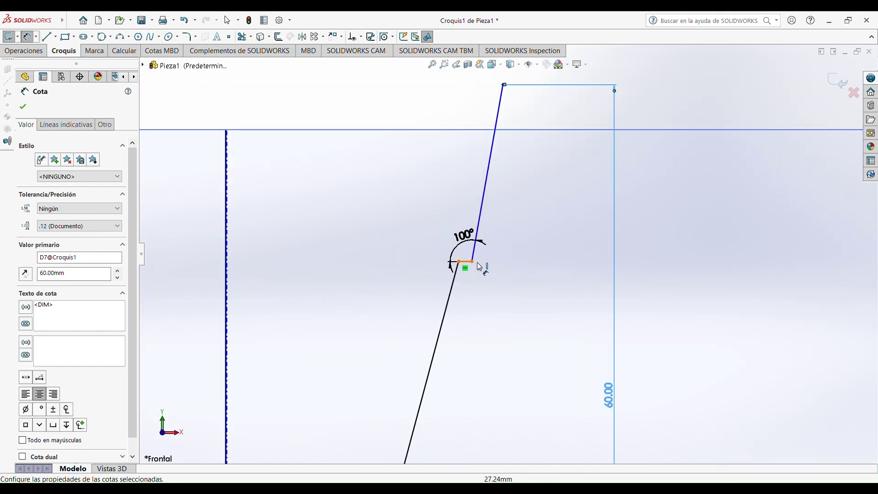
{"action": "left_click", "coordinate": [467, 264]}
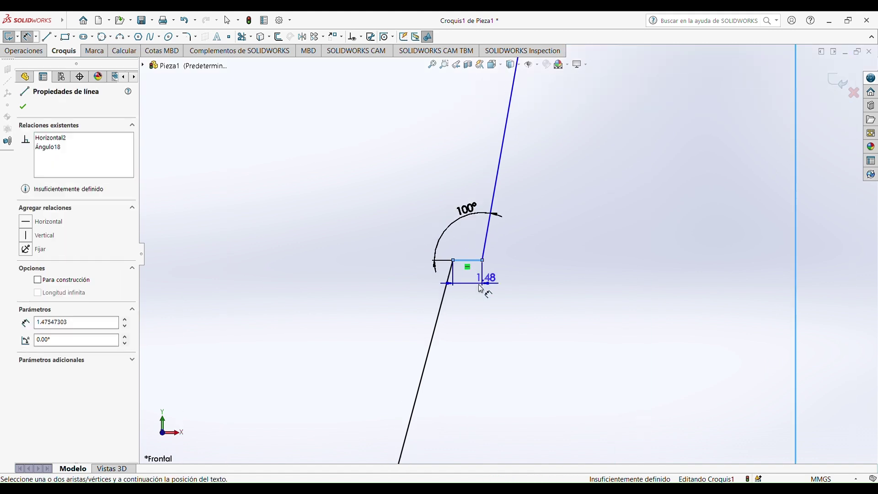
{"action": "scroll", "coordinate": [526, 251], "scroll_direction": "up", "scroll_amount": 5}
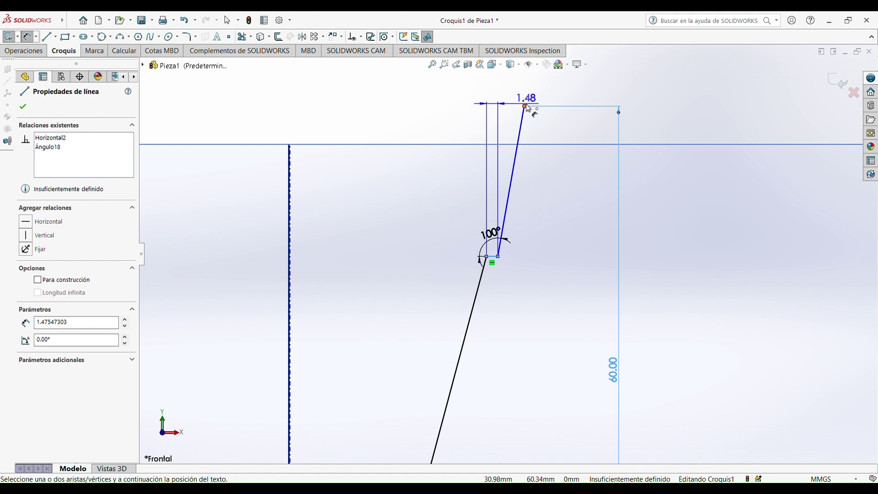
{"action": "left_click", "coordinate": [526, 107]}
{"action": "left_click", "coordinate": [567, 149]}
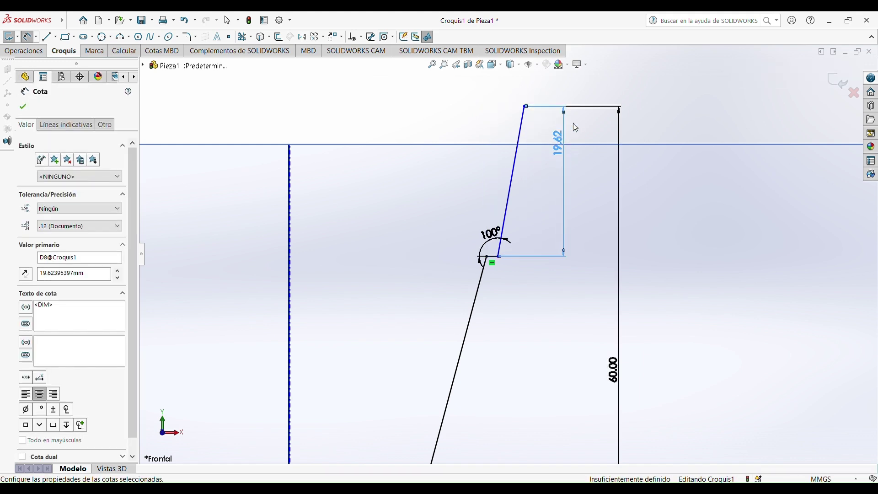
{"action": "type", "text": "25"}
{"action": "key", "text": "Return"}
{"action": "left_click", "coordinate": [700, 255]}
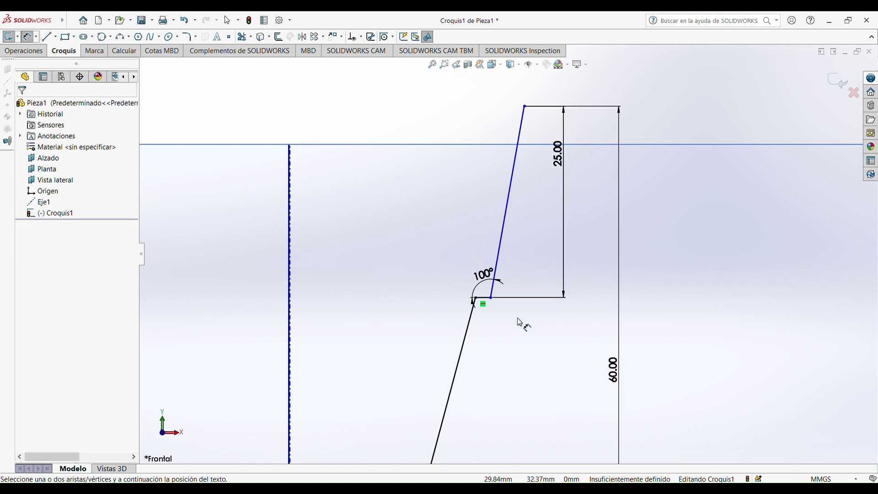
{"action": "key", "text": "Escape"}
- Dimension the length of the short horizontal step line between the two wall lines as 1.21 mm
{"action": "scroll", "coordinate": [476, 302], "scroll_direction": "down", "scroll_amount": 3}
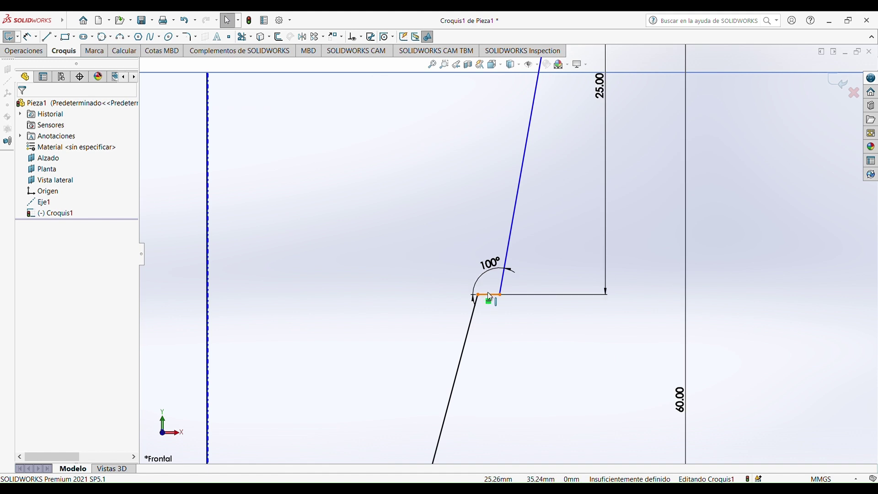
{"action": "key", "text": "d"}
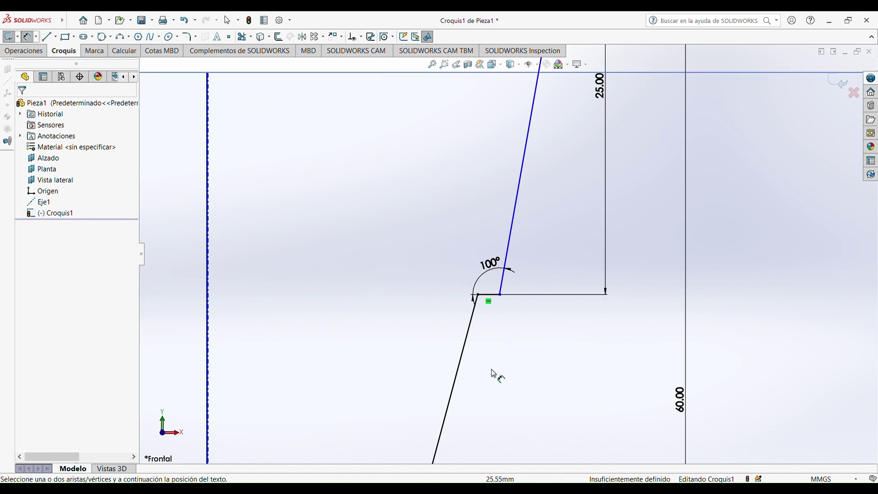
{"action": "left_click", "coordinate": [490, 298]}
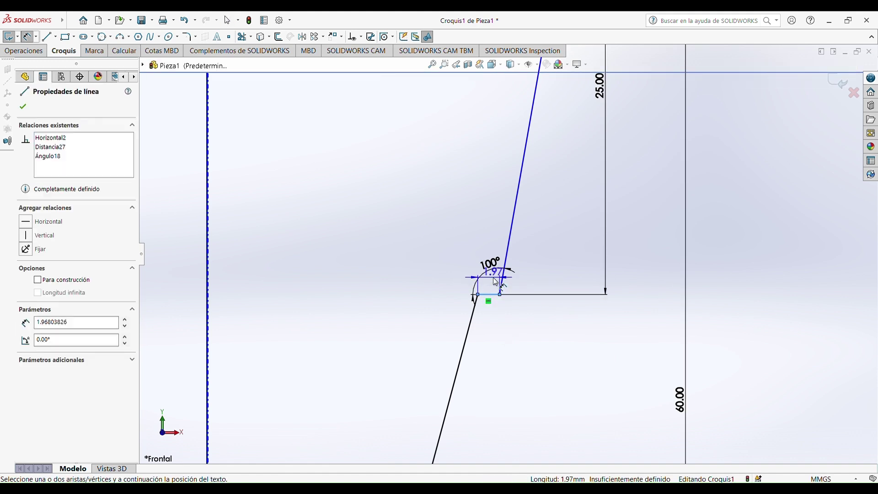
{"action": "left_click", "coordinate": [495, 281]}
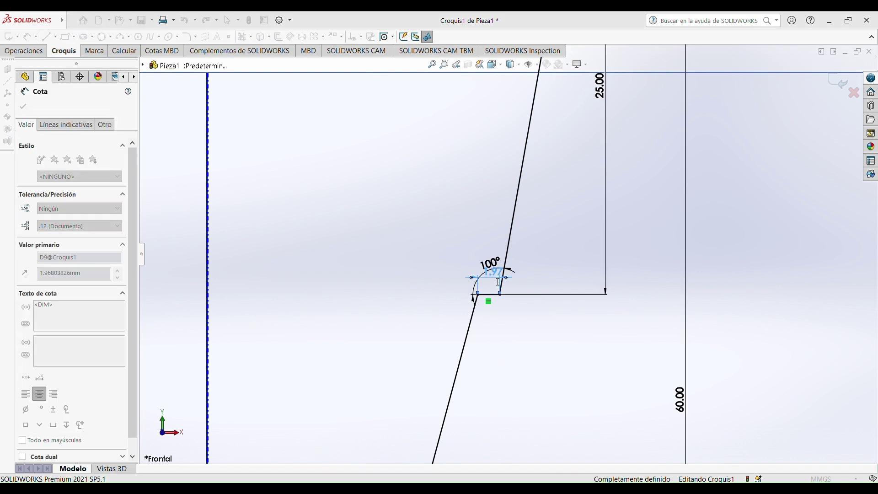
{"action": "type", "text": "1.21"}
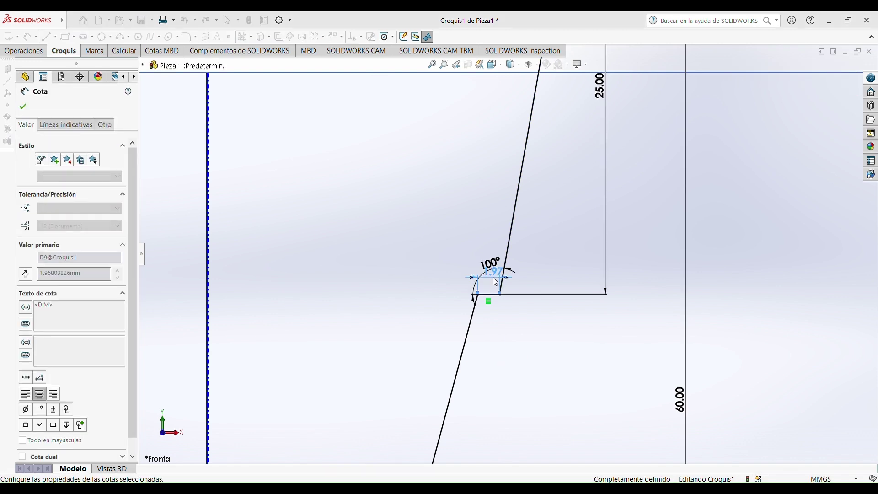
{"action": "key", "text": "Return"}
{"action": "scroll", "coordinate": [545, 330], "scroll_direction": "up", "scroll_amount": 5}
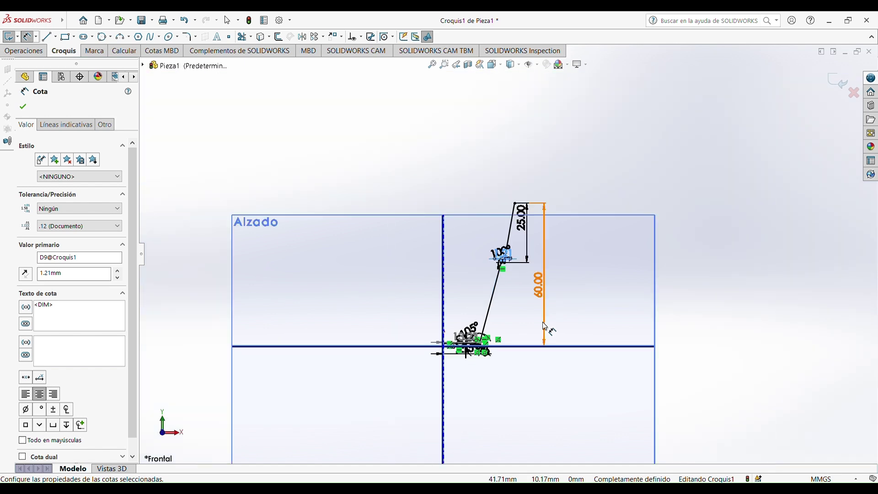
{"action": "scroll", "coordinate": [493, 239], "scroll_direction": "down", "scroll_amount": 2}
- Add a driven reference dimension for the horizontal distance from the central axis to the upper wall line's top end
{"action": "middle_click_drag", "start_coordinate": [492, 238], "coordinate": [447, 275]}
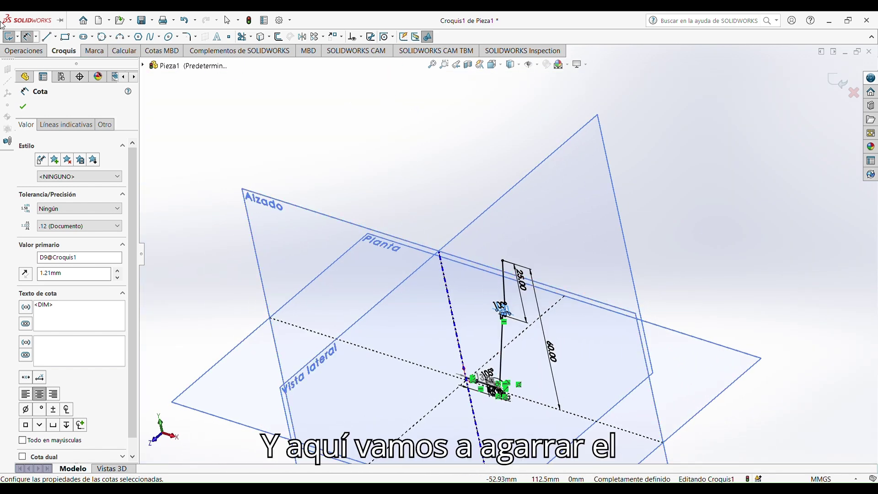
{"action": "mouse_move", "coordinate": [3, 22]}
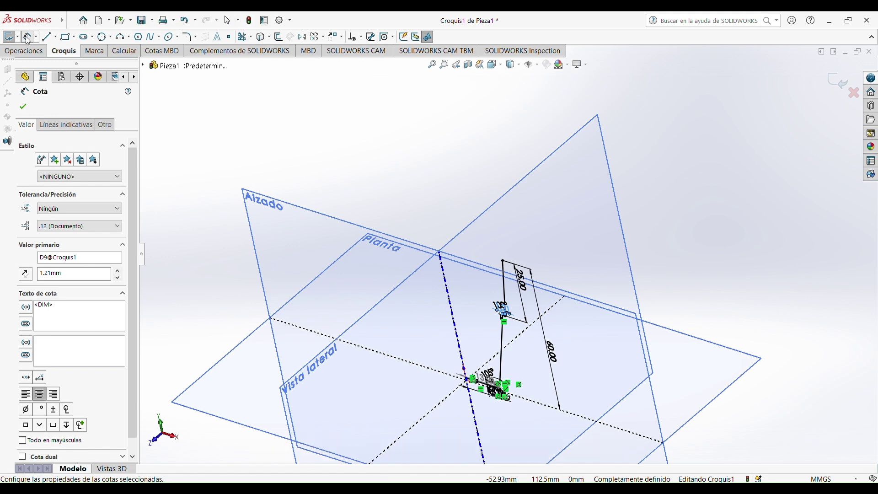
{"action": "key", "text": "Escape"}
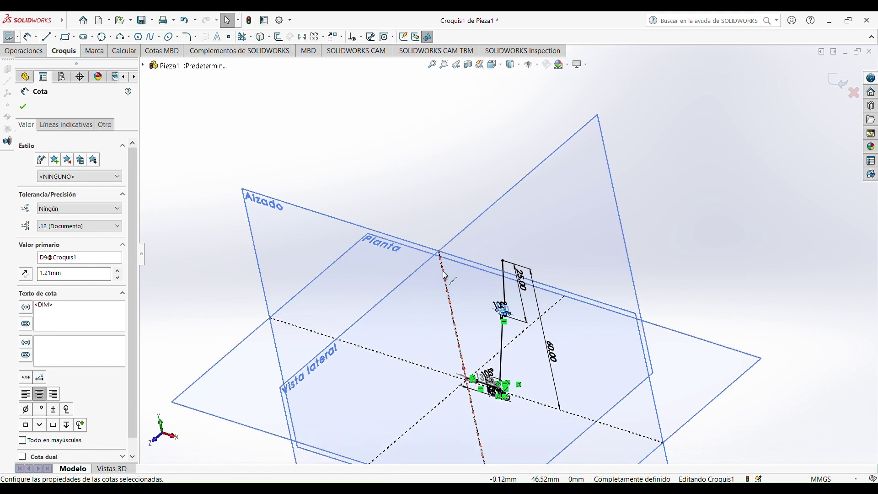
{"action": "left_click", "coordinate": [444, 275]}
{"action": "left_click", "coordinate": [504, 265]}
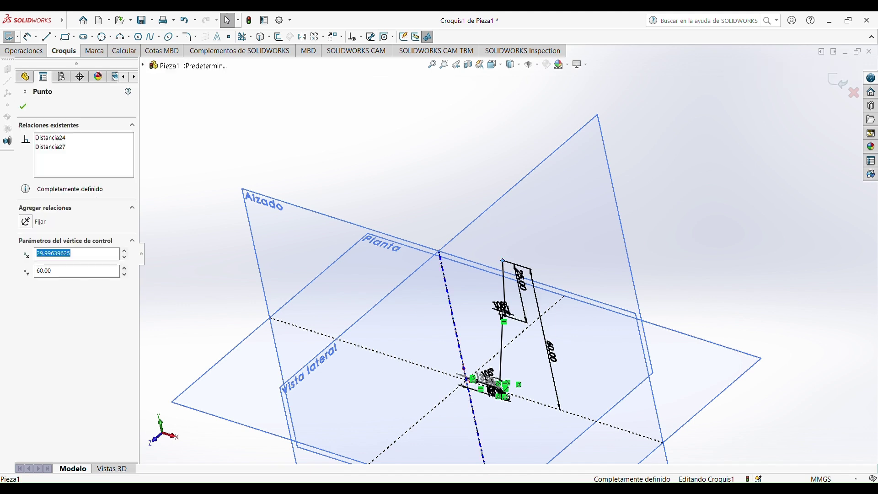
{"action": "left_click", "coordinate": [28, 37]}
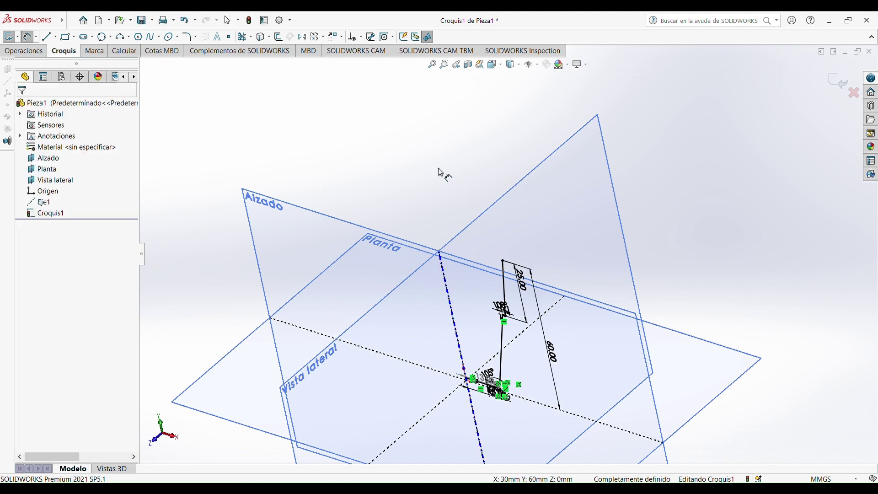
{"action": "left_click", "coordinate": [503, 261]}
{"action": "left_click", "coordinate": [445, 268]}
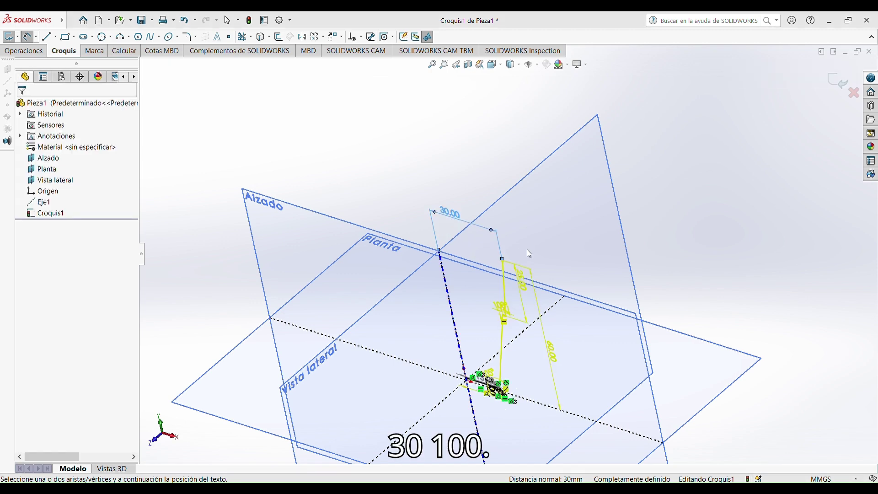
{"action": "left_click", "coordinate": [610, 240]}
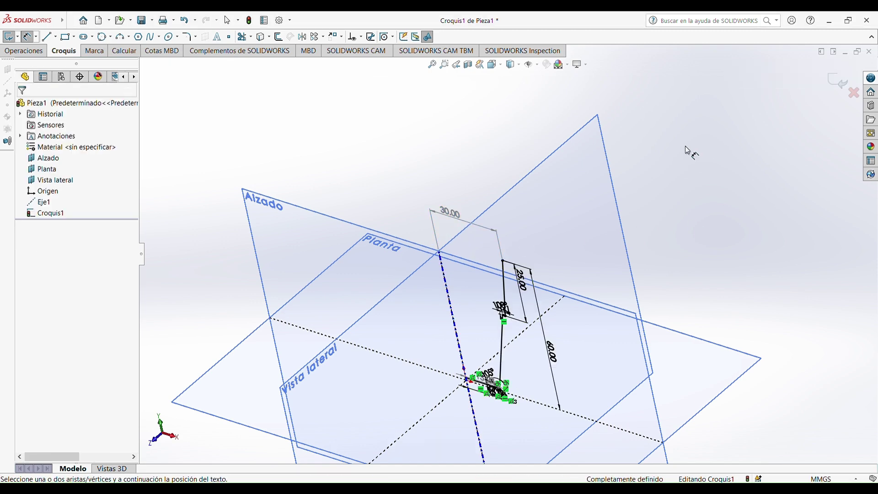
- Examine the completed cup profile from oblique angles and in the front view
{"action": "middle_click_drag", "start_coordinate": [578, 232], "coordinate": [604, 180]}
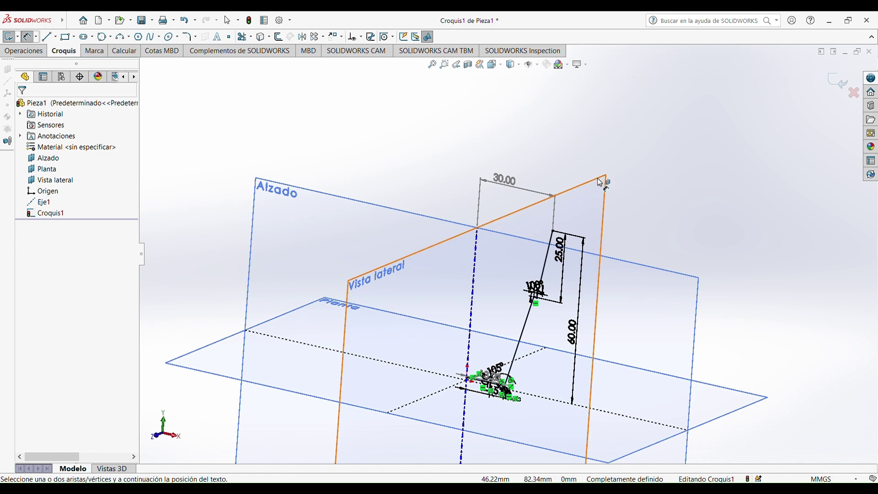
{"action": "scroll", "coordinate": [499, 223], "scroll_direction": "up", "scroll_amount": 3}
{"action": "middle_click_drag", "start_coordinate": [500, 223], "coordinate": [657, 409]}
{"action": "scroll", "coordinate": [487, 253], "scroll_direction": "down", "scroll_amount": 5}
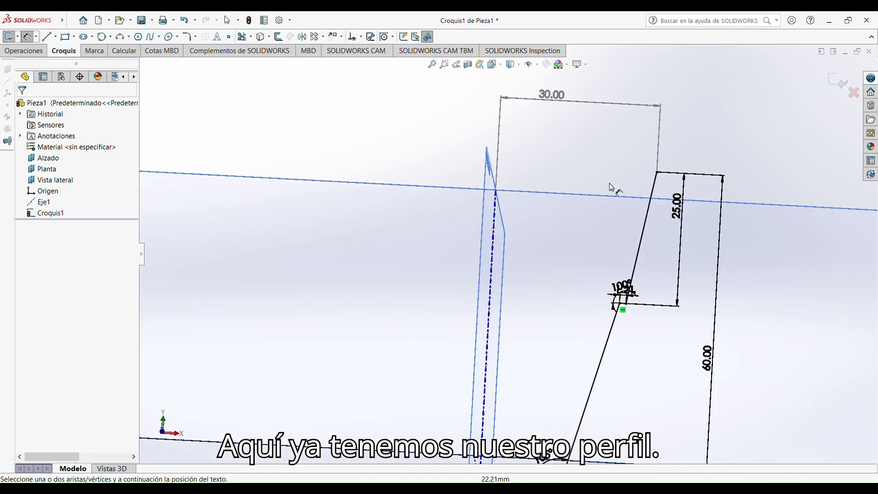
{"action": "key", "text": "space"}
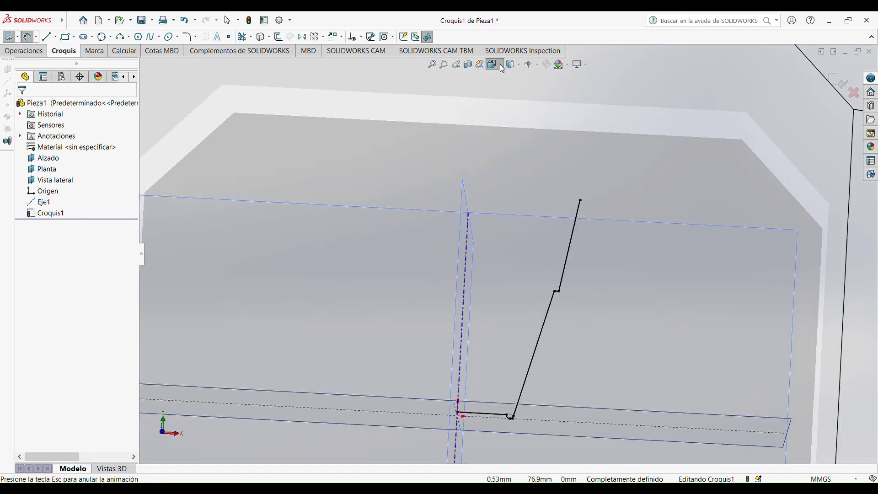
{"action": "key", "text": "ctrl+1"}
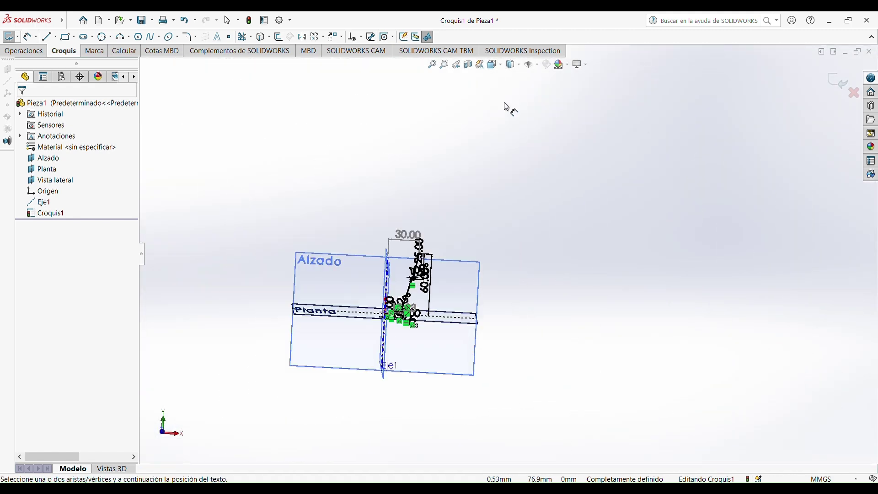
{"action": "scroll", "coordinate": [571, 220], "scroll_direction": "down", "scroll_amount": 5}
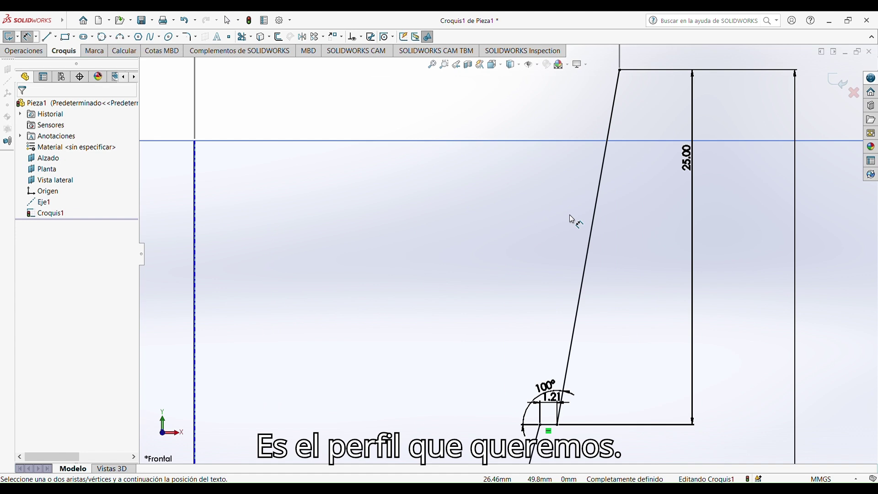
{"action": "scroll", "coordinate": [571, 220], "scroll_direction": "up", "scroll_amount": 3}
{"action": "scroll", "coordinate": [572, 220], "scroll_direction": "up", "scroll_amount": 6}
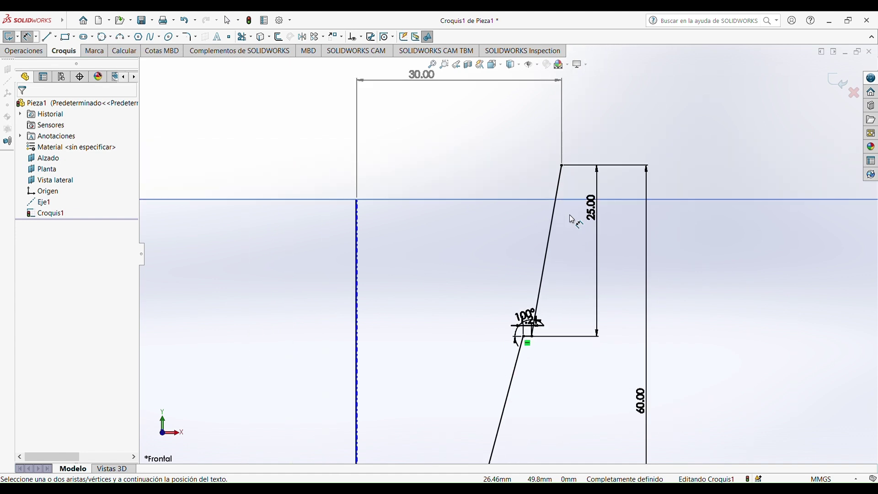
- Move the horizontal base line's reference dimension higher above the line so the foot dimensions are readable
{"action": "scroll", "coordinate": [512, 337], "scroll_direction": "down", "scroll_amount": 6}
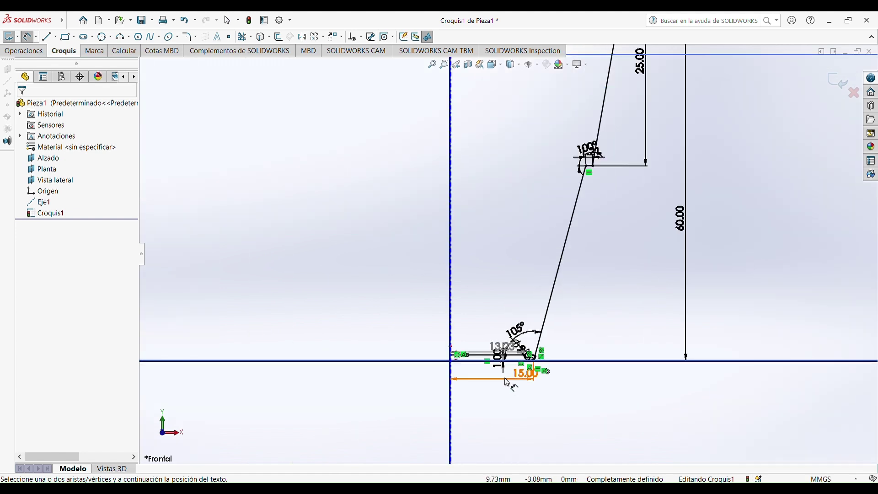
{"action": "scroll", "coordinate": [515, 330], "scroll_direction": "down", "scroll_amount": 1}
{"action": "left_click_drag", "start_coordinate": [455, 298], "coordinate": [405, 237]}
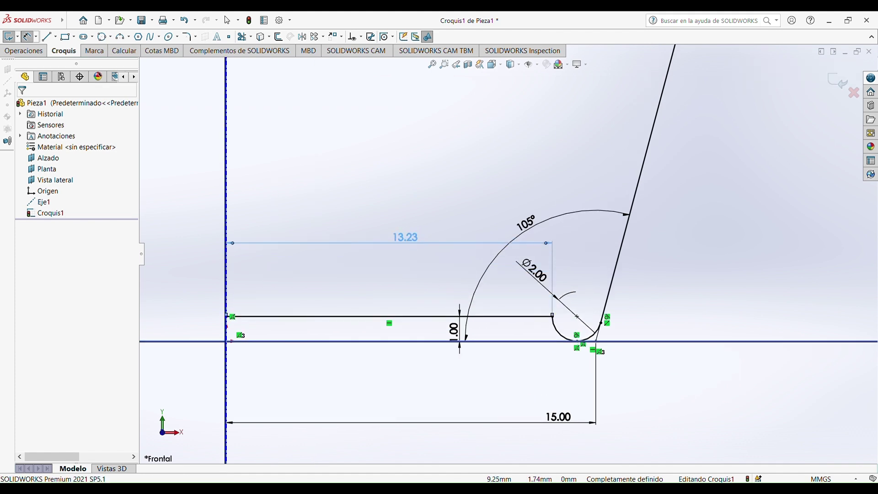
{"action": "left_click", "coordinate": [677, 289]}
{"action": "scroll", "coordinate": [678, 284], "scroll_direction": "up", "scroll_amount": 1}
{"action": "scroll", "coordinate": [678, 284], "scroll_direction": "up", "scroll_amount": 6}
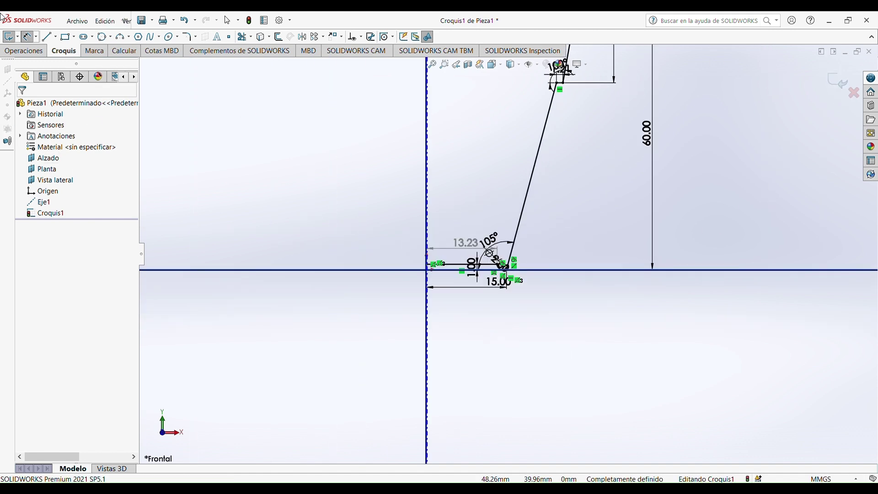
- Start a thin-feature Revolve of the cup profile and replace the preselected revolution axis with Eje1
{"action": "left_click", "coordinate": [16, 51]}
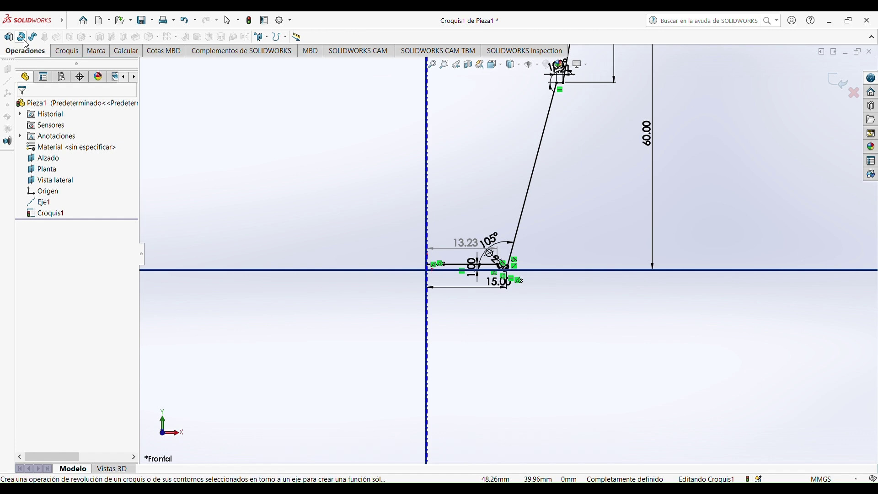
{"action": "left_click", "coordinate": [21, 37]}
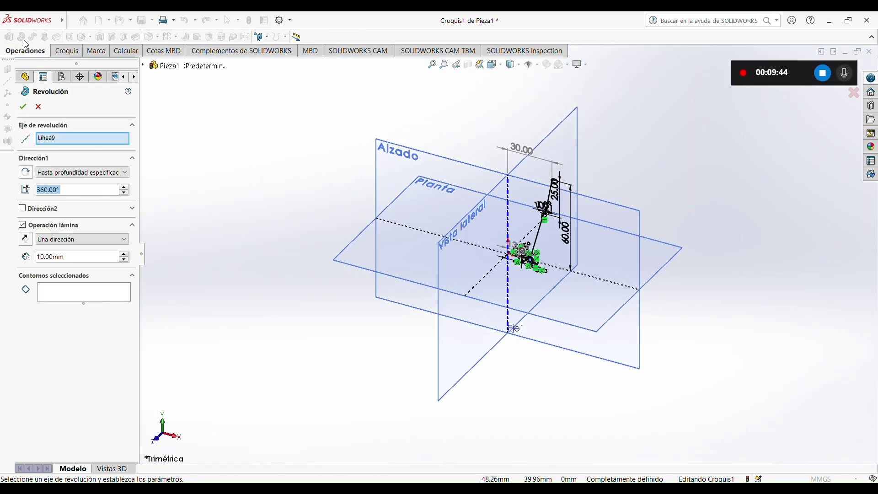
{"action": "left_click", "coordinate": [40, 140]}
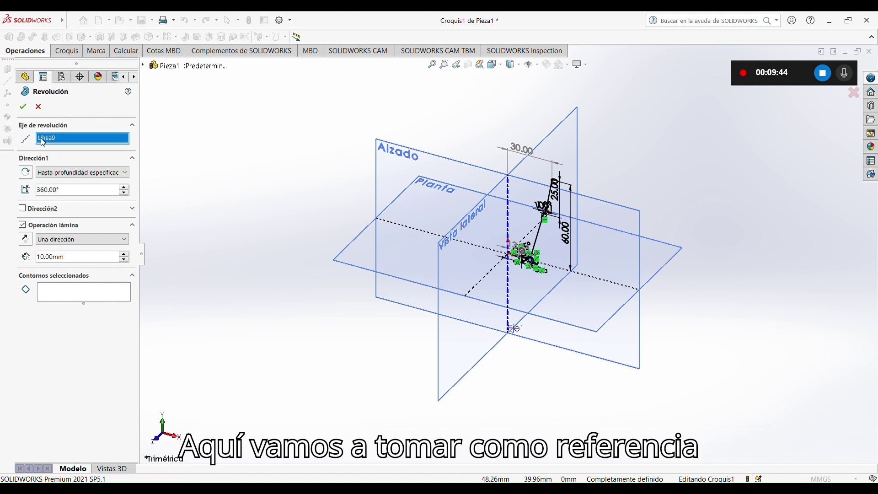
{"action": "key", "text": "Delete"}
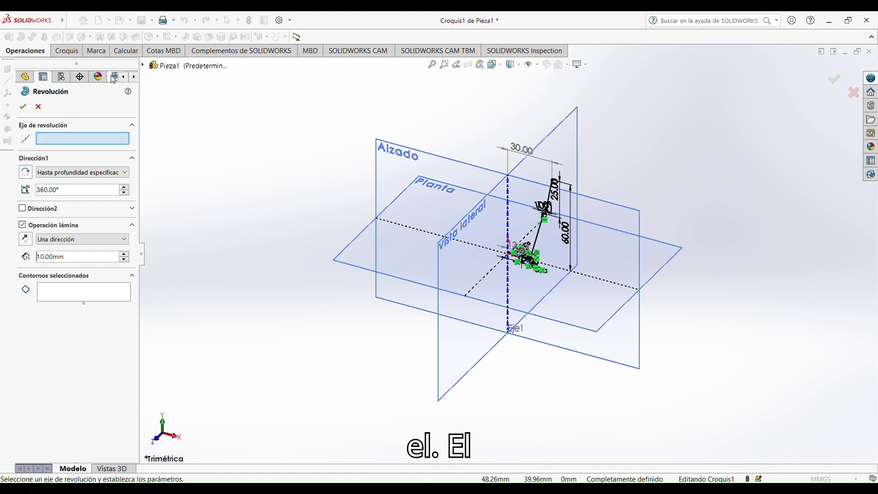
{"action": "left_click", "coordinate": [143, 66]}
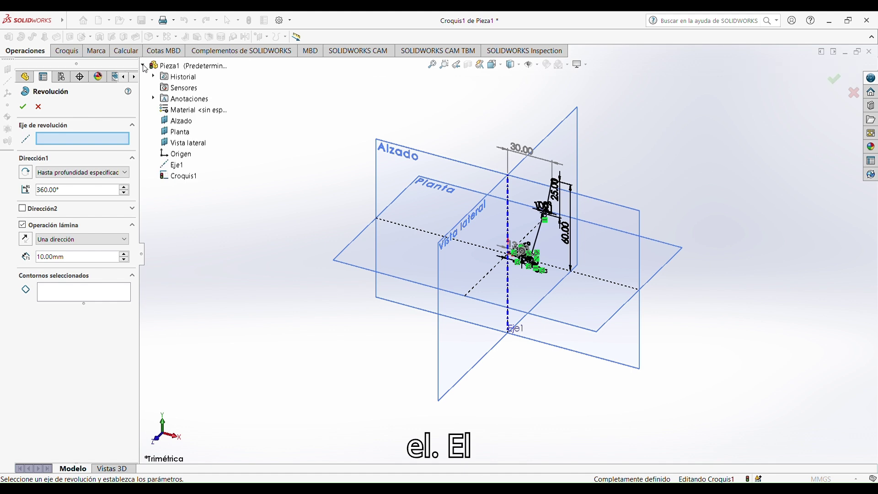
{"action": "left_click", "coordinate": [167, 165]}
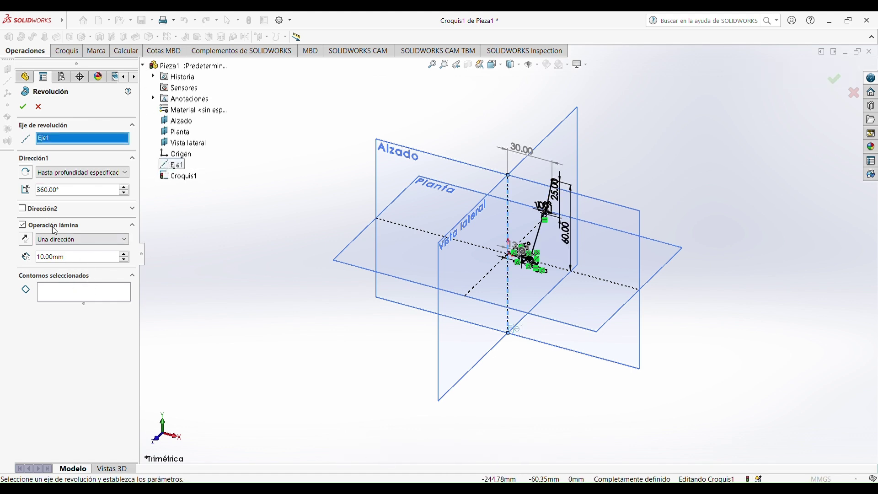
- Choose the cup's open wall profile as the selected contour for the revolve
{"action": "left_click", "coordinate": [70, 298]}
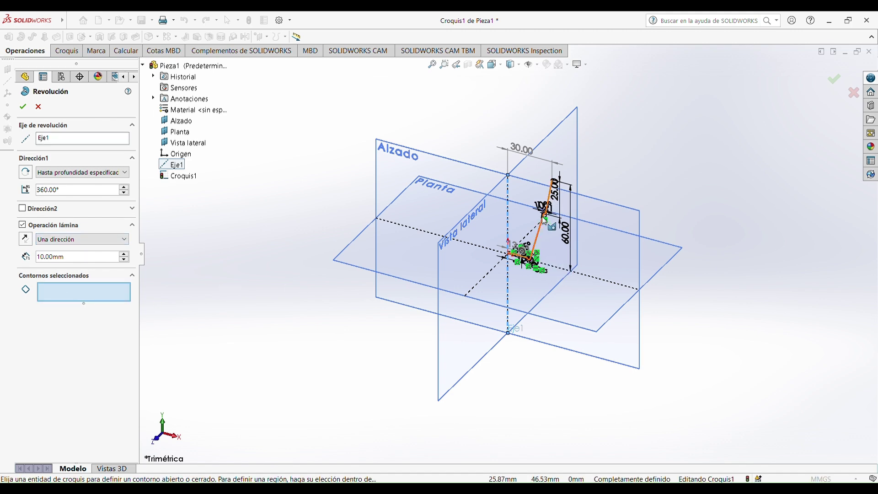
{"action": "scroll", "coordinate": [538, 256], "scroll_direction": "down", "scroll_amount": 5}
{"action": "left_click", "coordinate": [511, 322]}
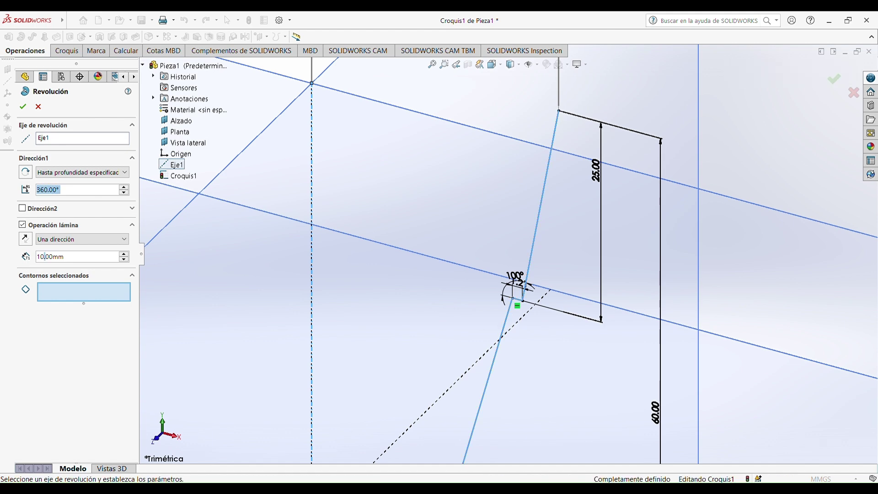
{"action": "scroll", "coordinate": [521, 236], "scroll_direction": "up", "scroll_amount": 5}
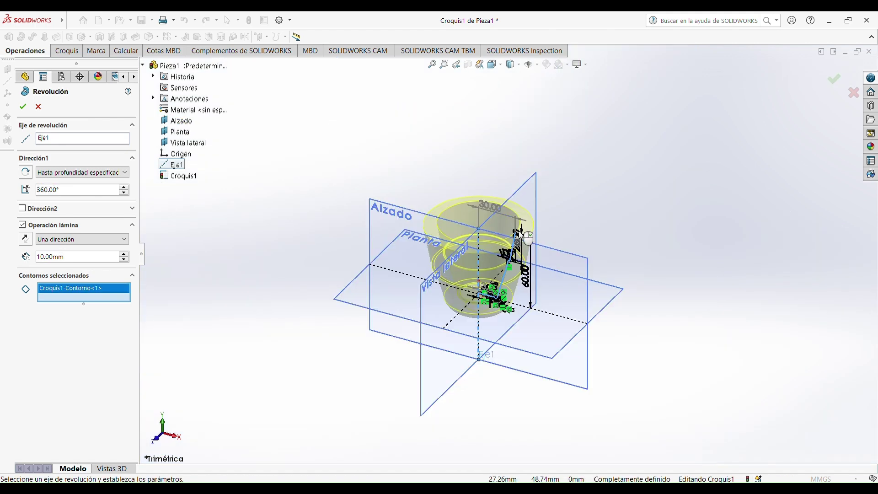
{"action": "scroll", "coordinate": [476, 242], "scroll_direction": "down", "scroll_amount": 4}
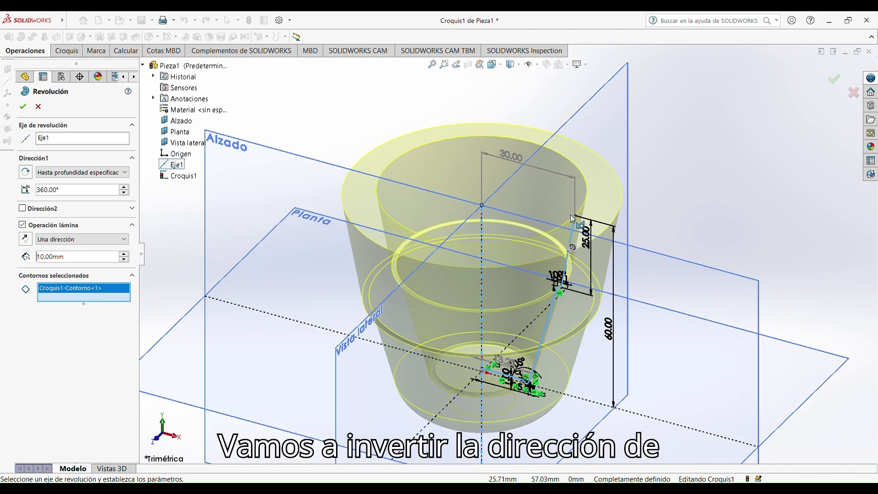
{"action": "scroll", "coordinate": [584, 229], "scroll_direction": "down", "scroll_amount": 3}
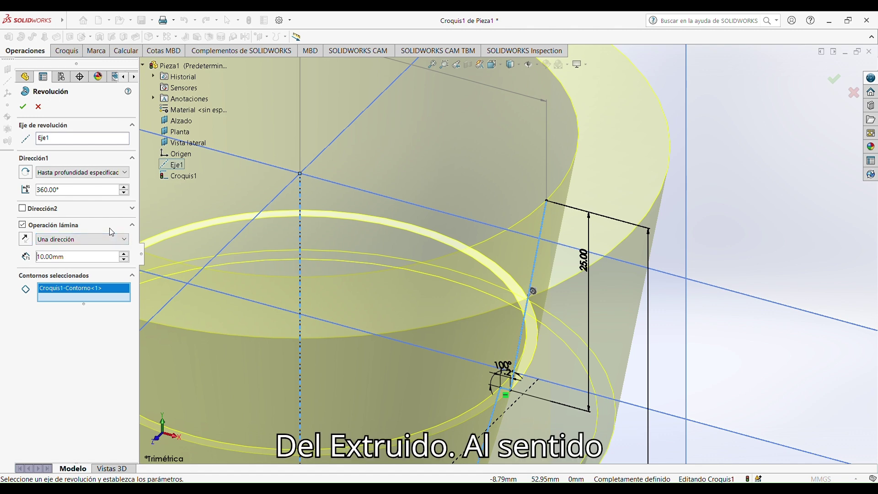
- Reverse the thin wall's direction, set its thickness to 2.5 mm, and create the 360° revolve
{"action": "left_click", "coordinate": [26, 240]}
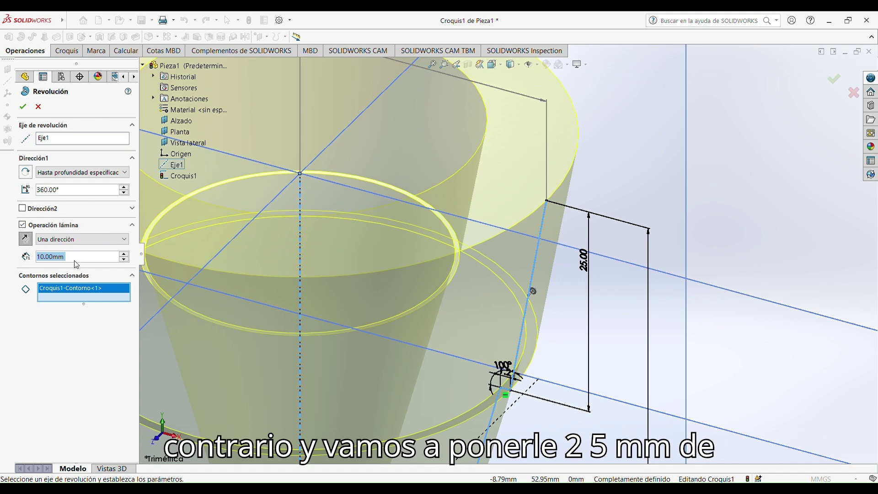
{"action": "type", "text": "2.5"}
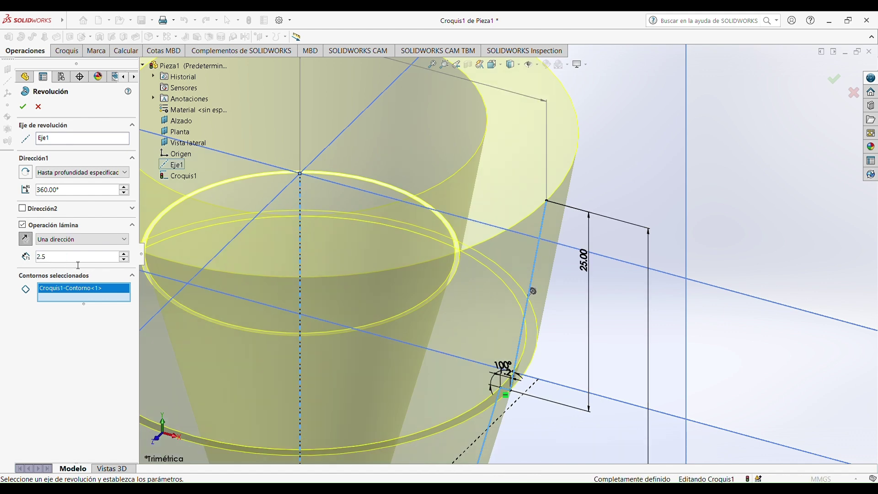
{"action": "left_click", "coordinate": [23, 107]}
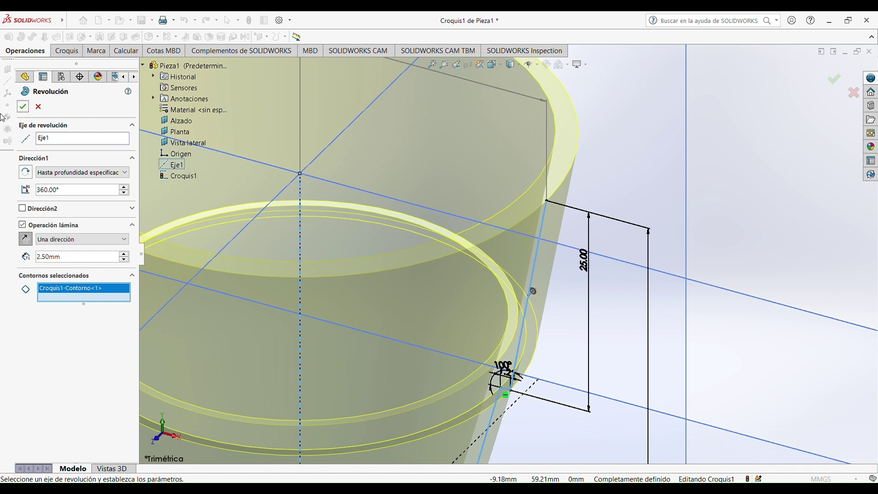
{"action": "left_click", "coordinate": [20, 108]}
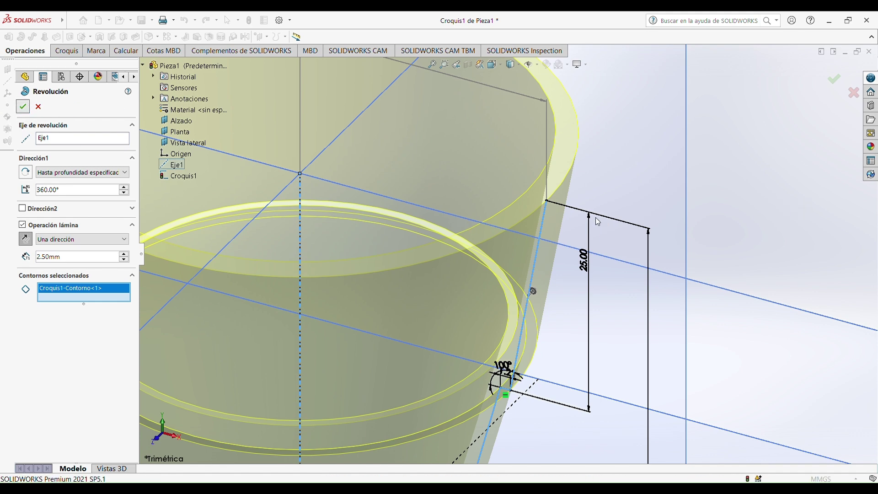
{"action": "key", "text": "f"}
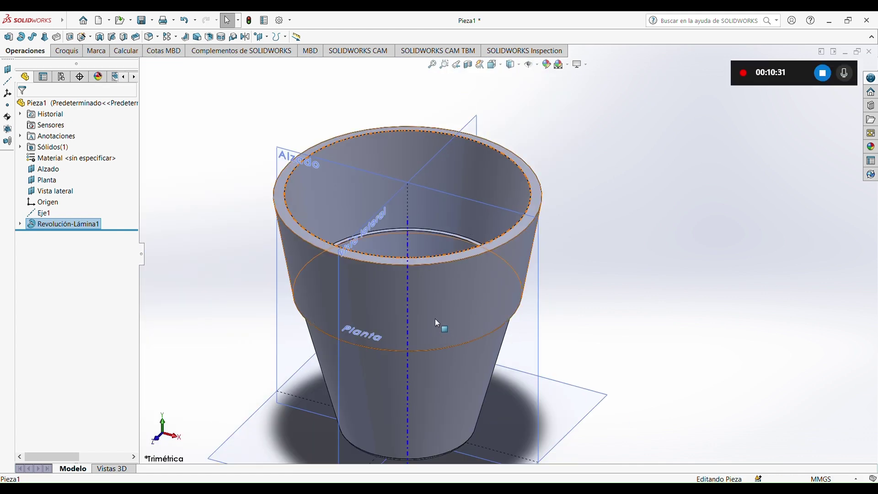